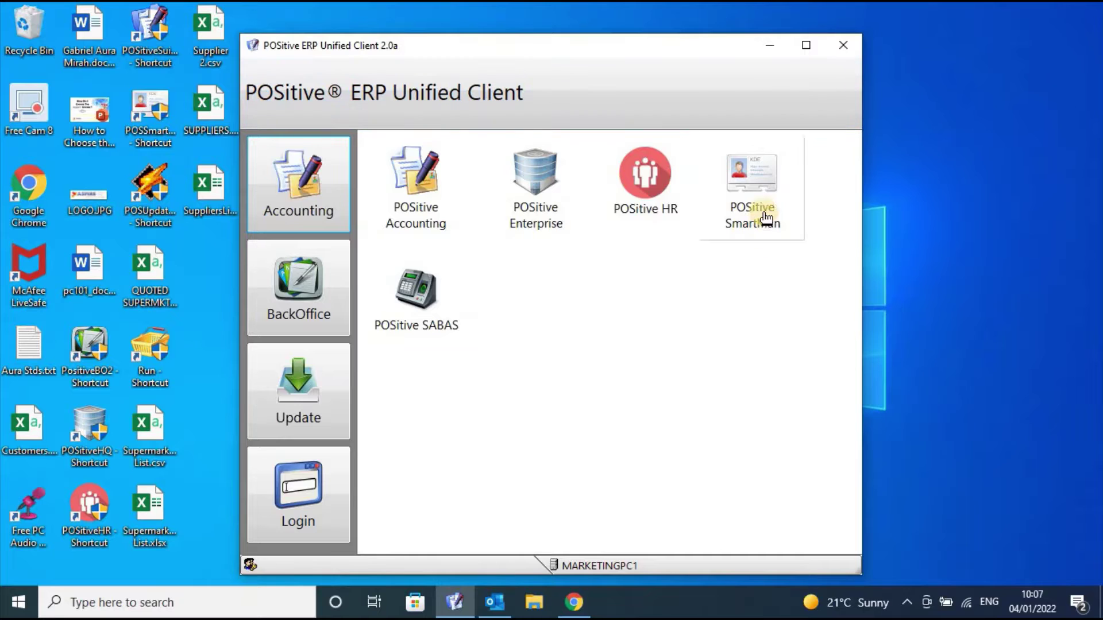
Launch POSitive SmartMan and log in with the account password
double_click(756, 208)
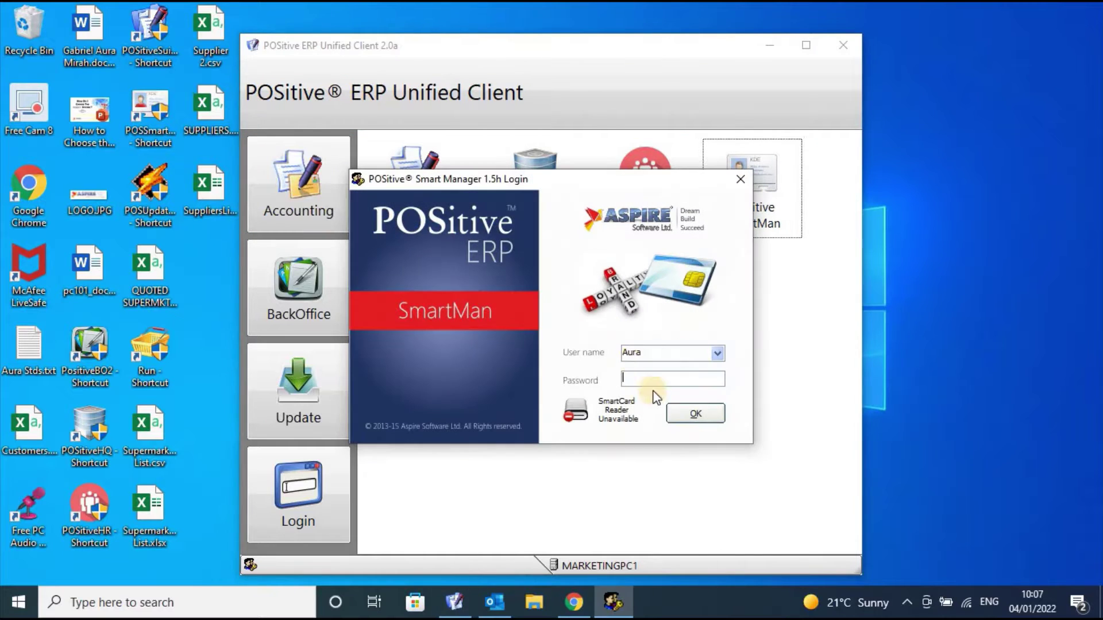
text(****)
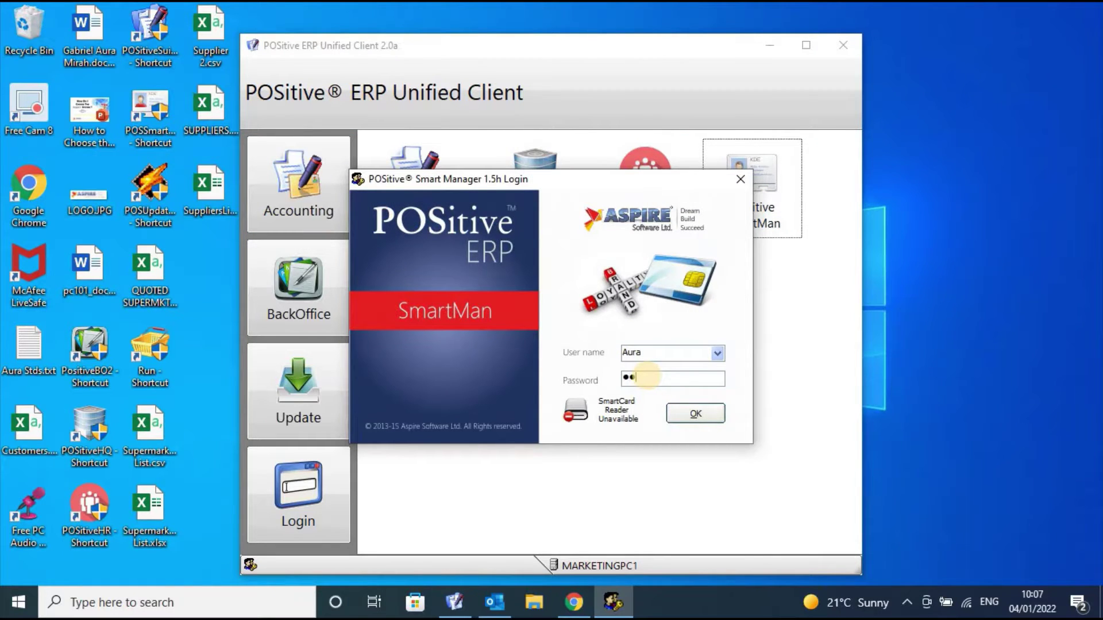
click(696, 414)
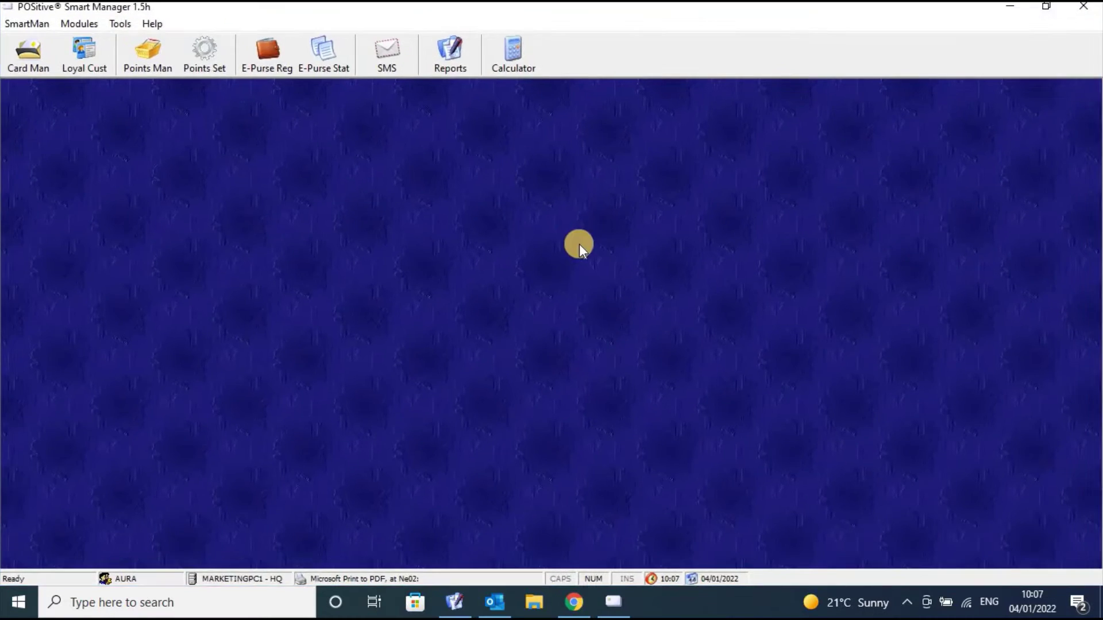
View the Smart Card Manager and the Loyal Customer Manager, closing each one
click(29, 60)
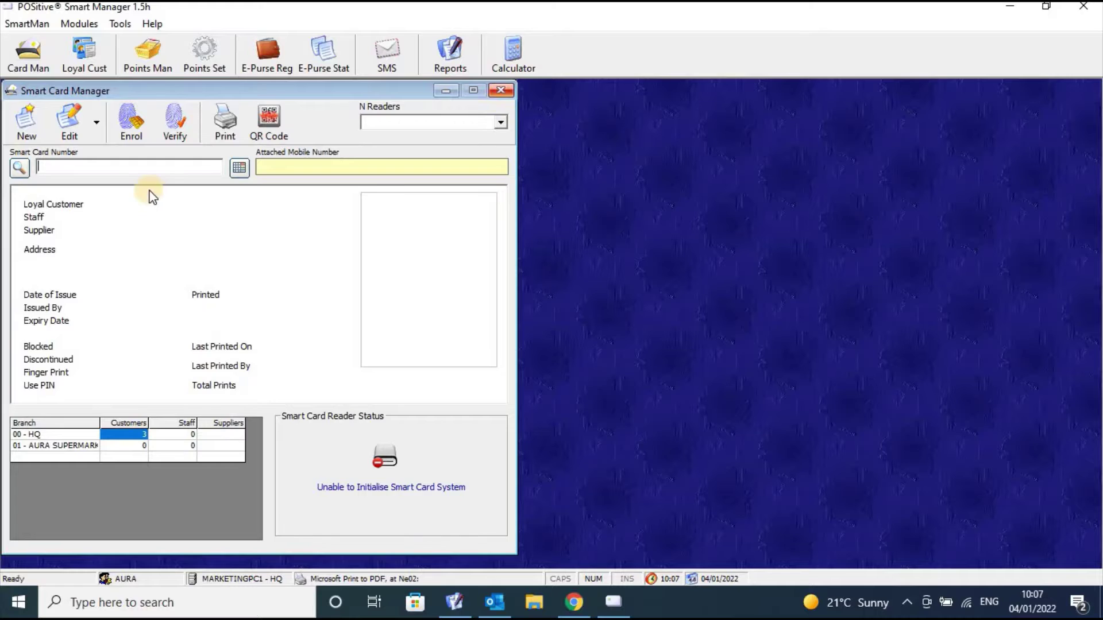
click(508, 94)
click(84, 63)
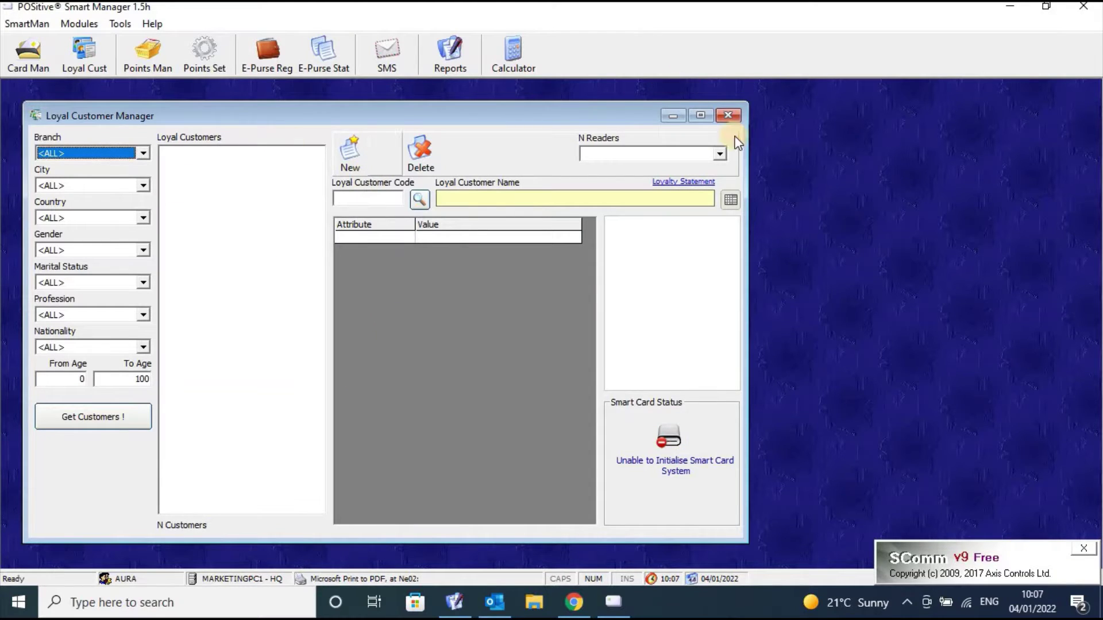
key(Escape)
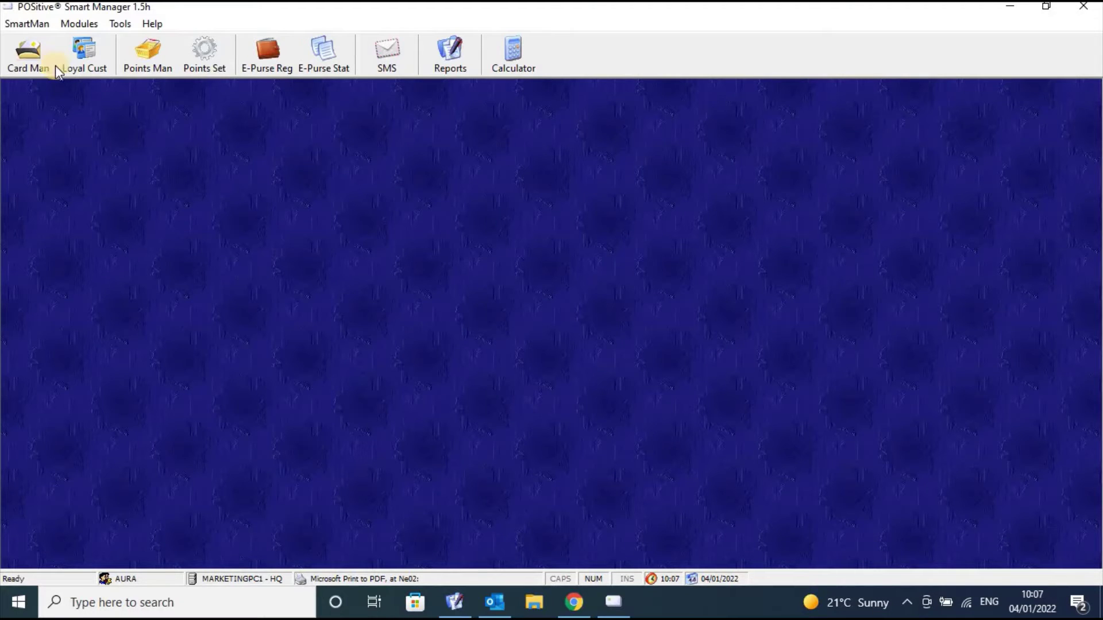
Look up the loyal customer's smart card by surname in the Smart Card Manager, view its details and close the manager
click(35, 66)
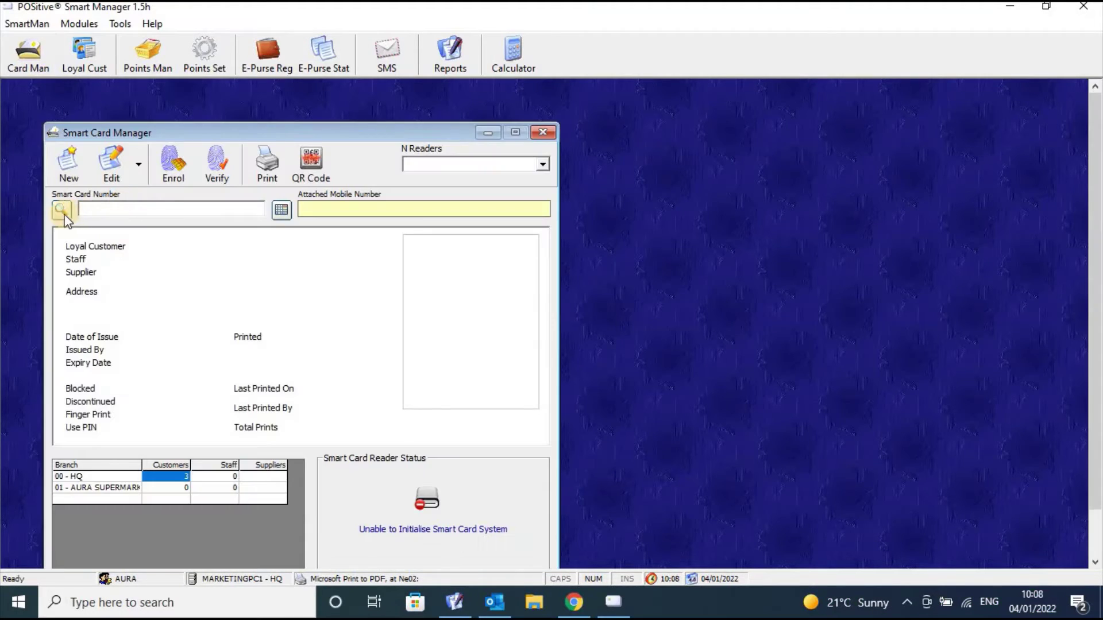
click(65, 218)
text(k)
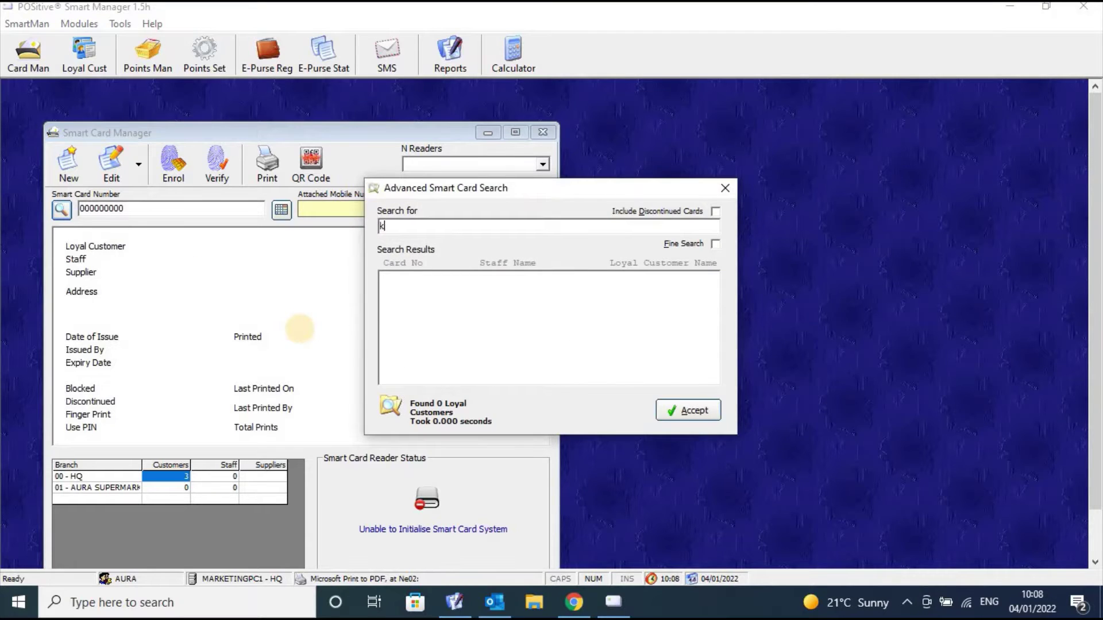
text(alonzo)
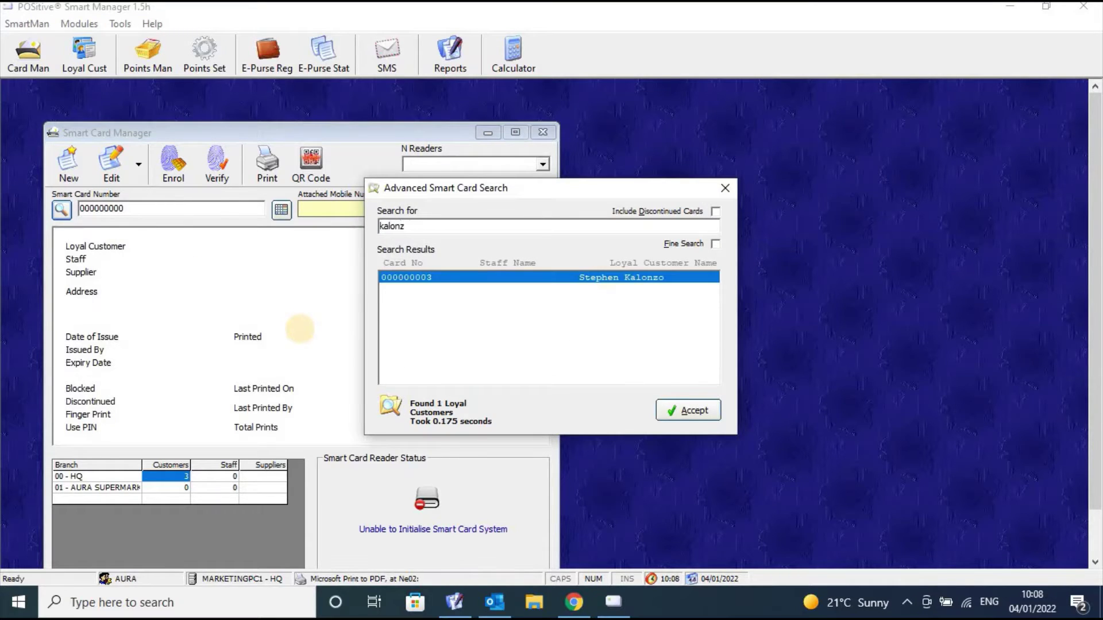
click(695, 412)
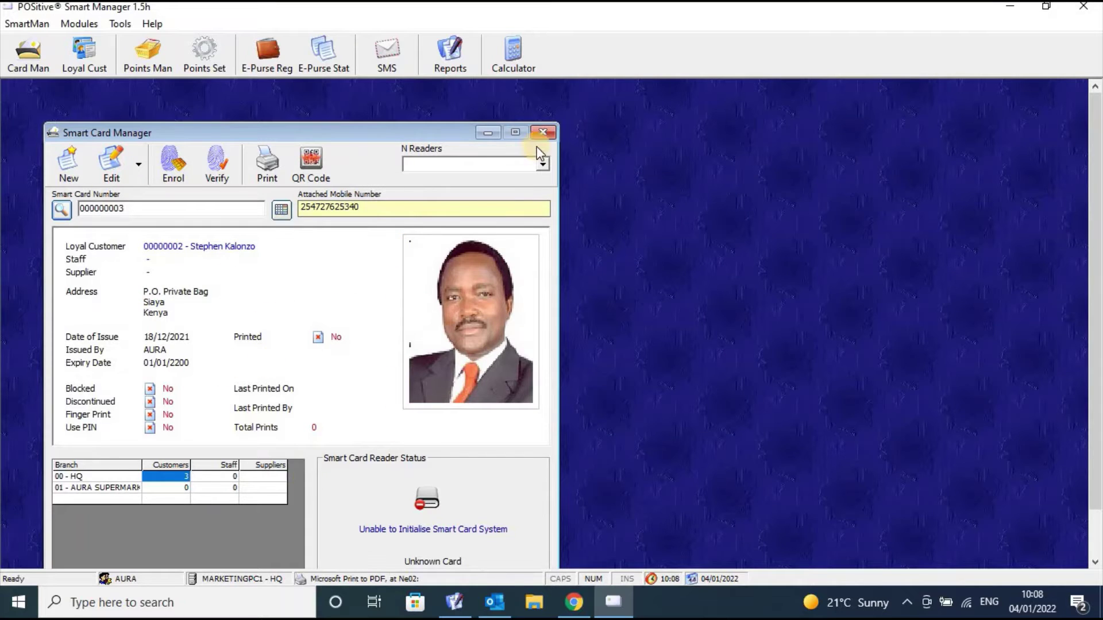
click(550, 134)
Find the same customer by surname in the Loyal Customer Manager, view the profile and close the manager
click(80, 60)
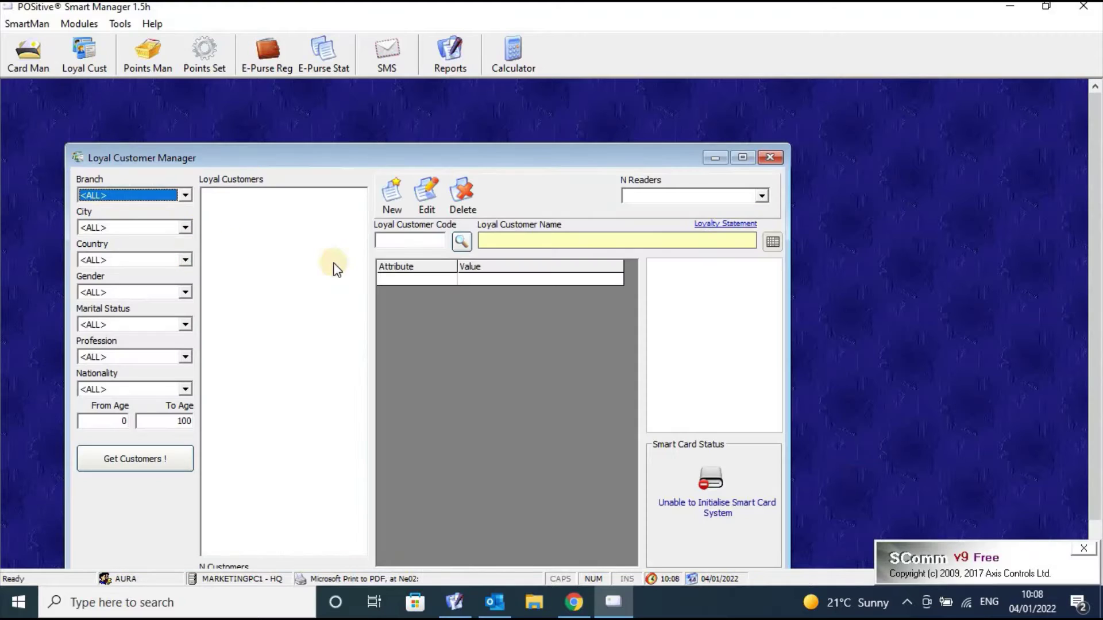
click(465, 242)
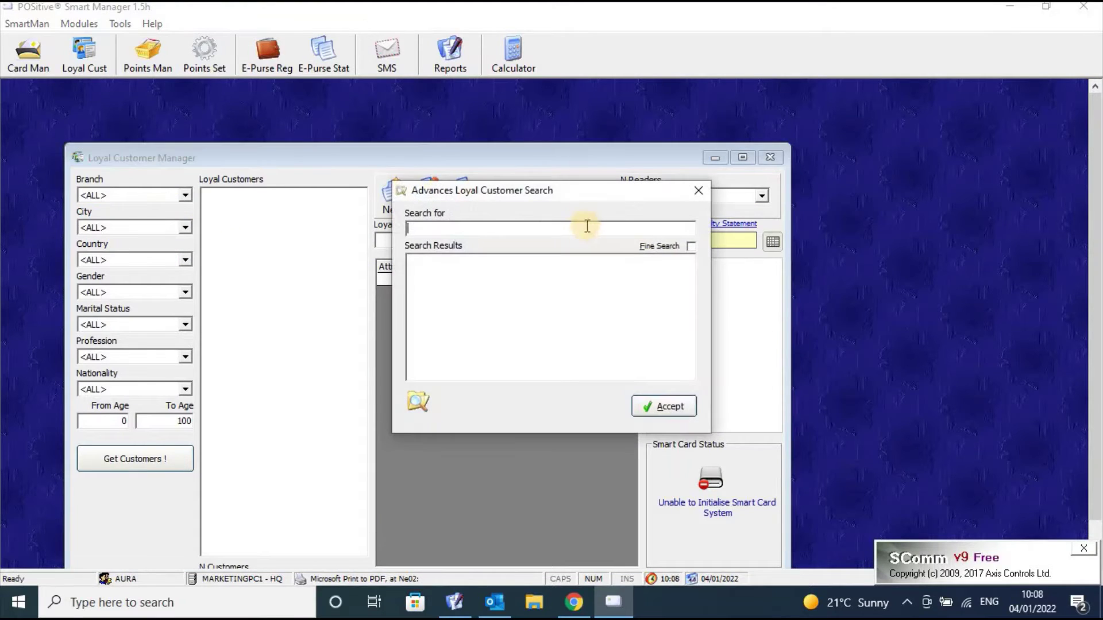
text(kalonzo)
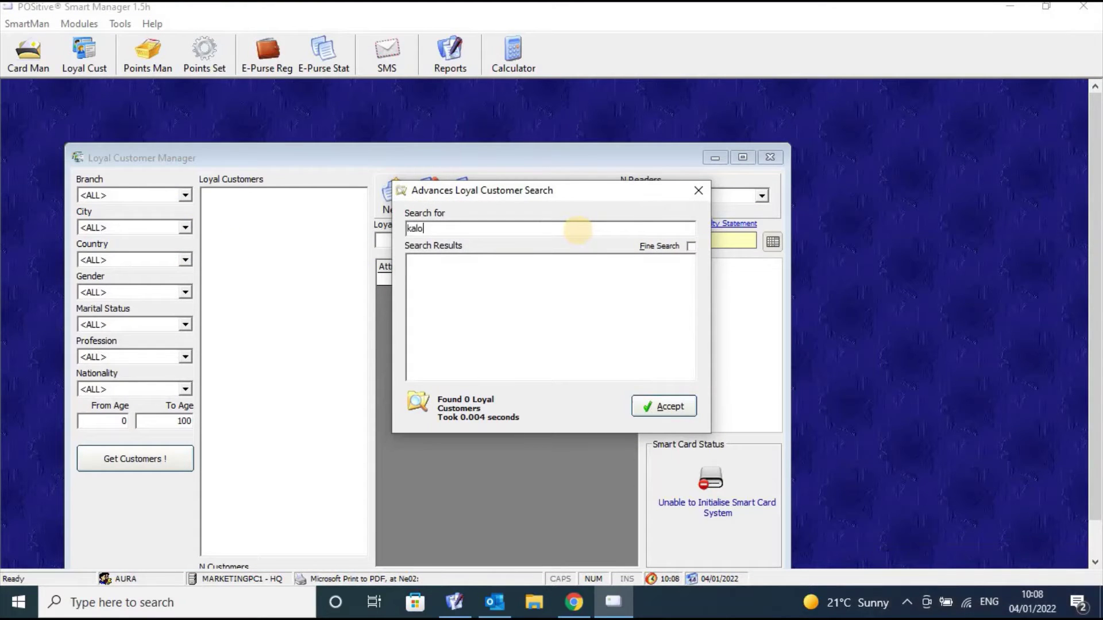
click(660, 405)
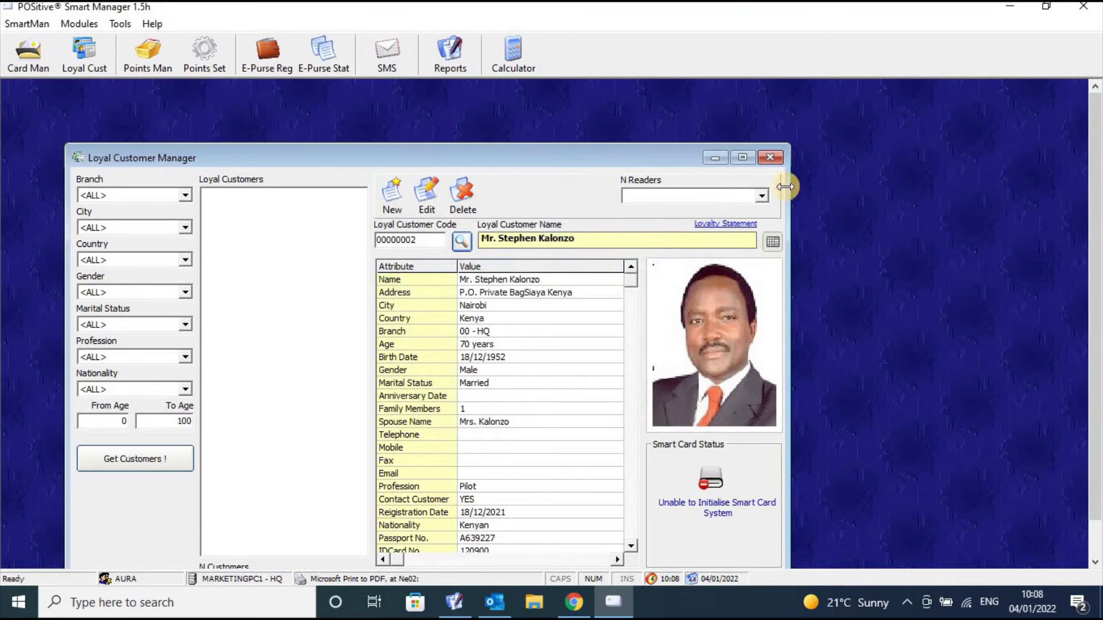
click(770, 158)
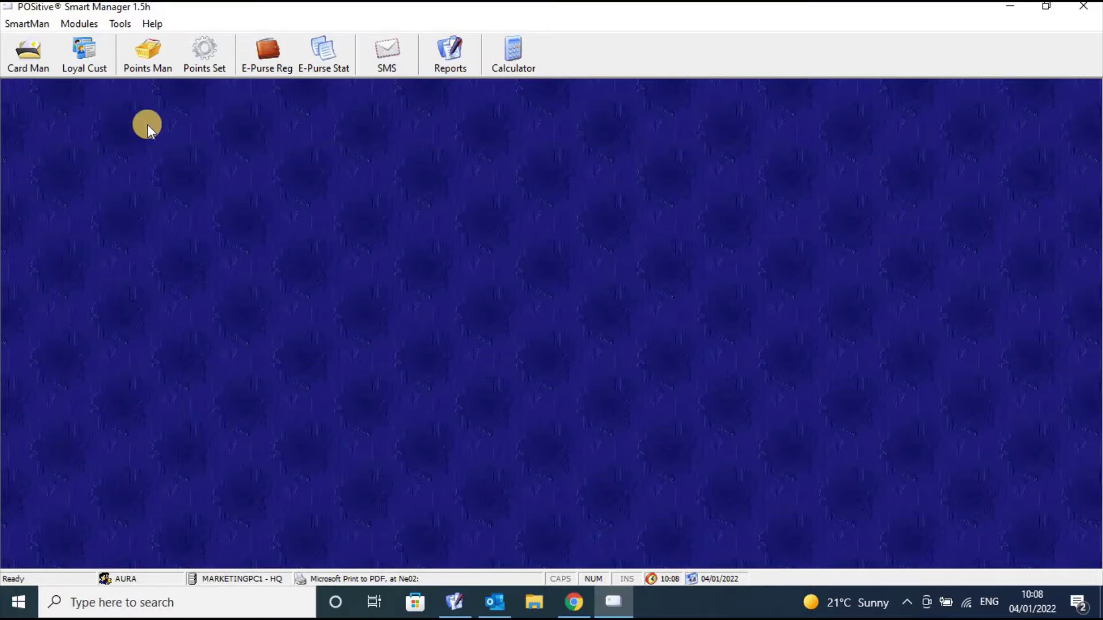
Load the customer's points statement by surname, select the existing adjustment transaction and widen the statement window
click(153, 60)
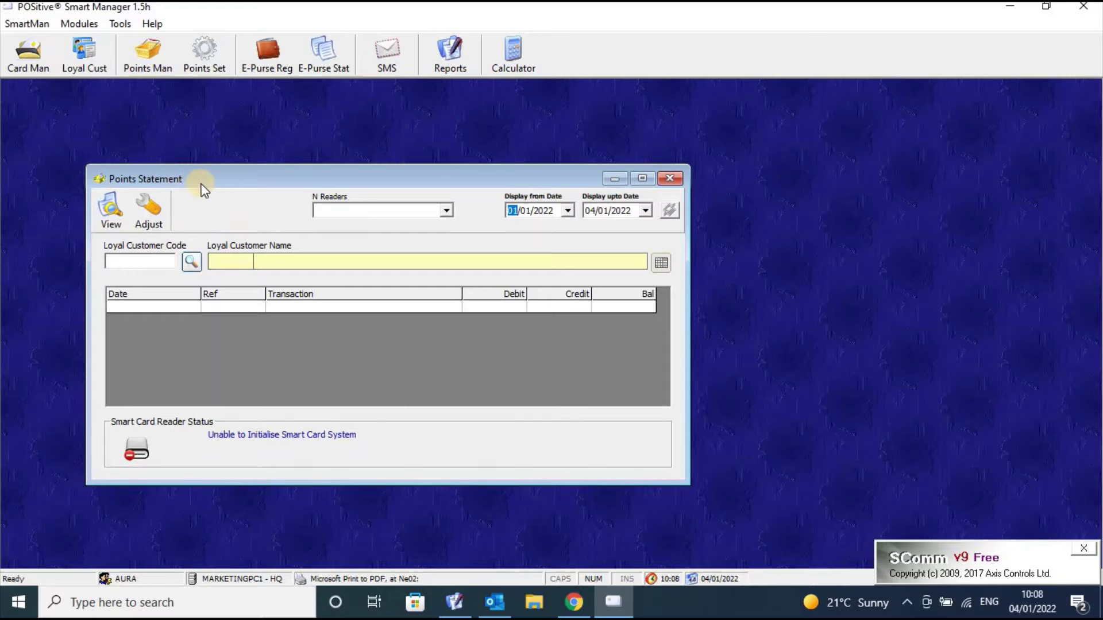
click(192, 263)
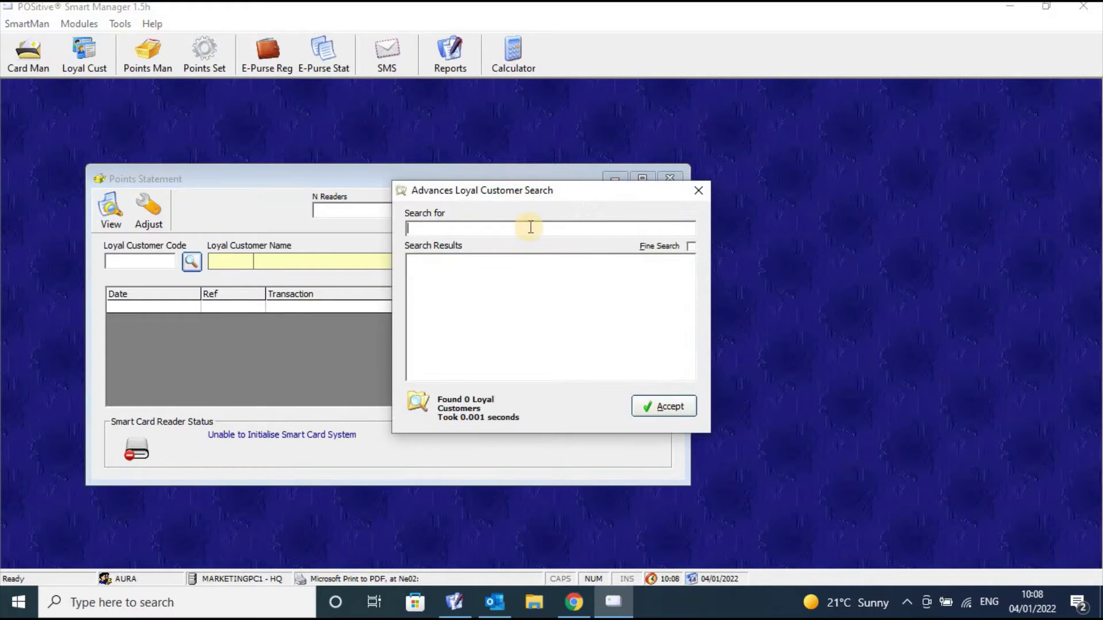
text(kalonzo)
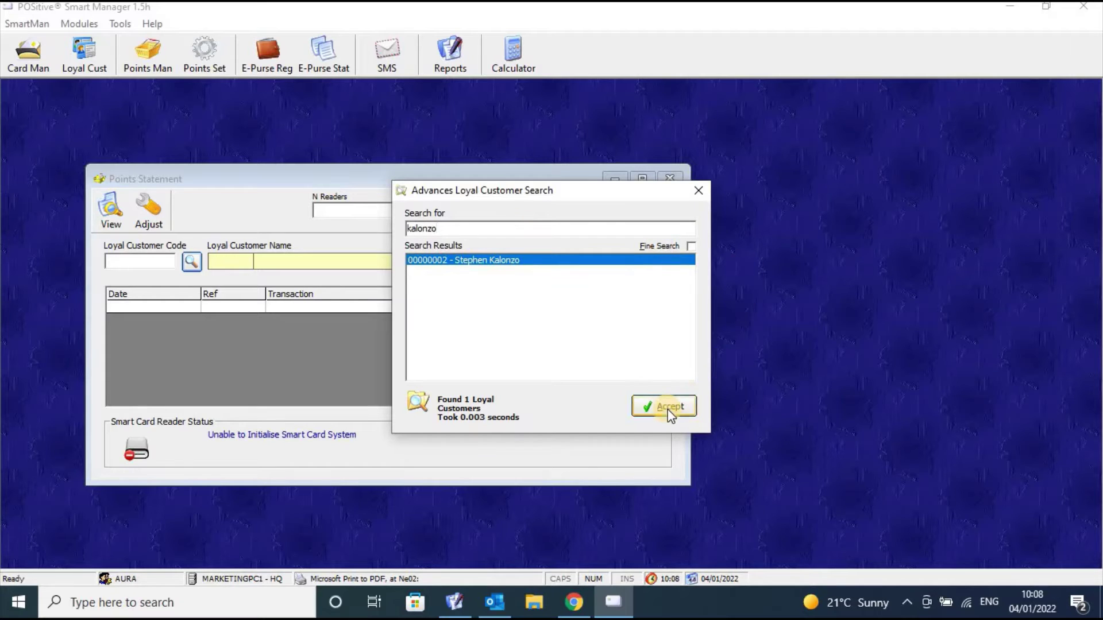
click(668, 408)
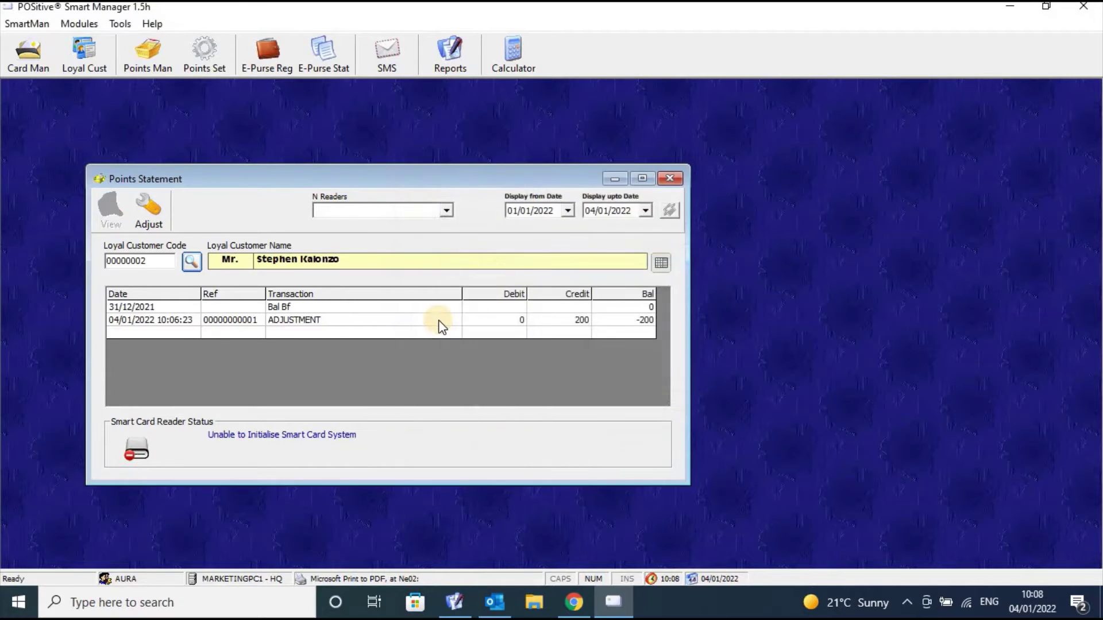
click(292, 325)
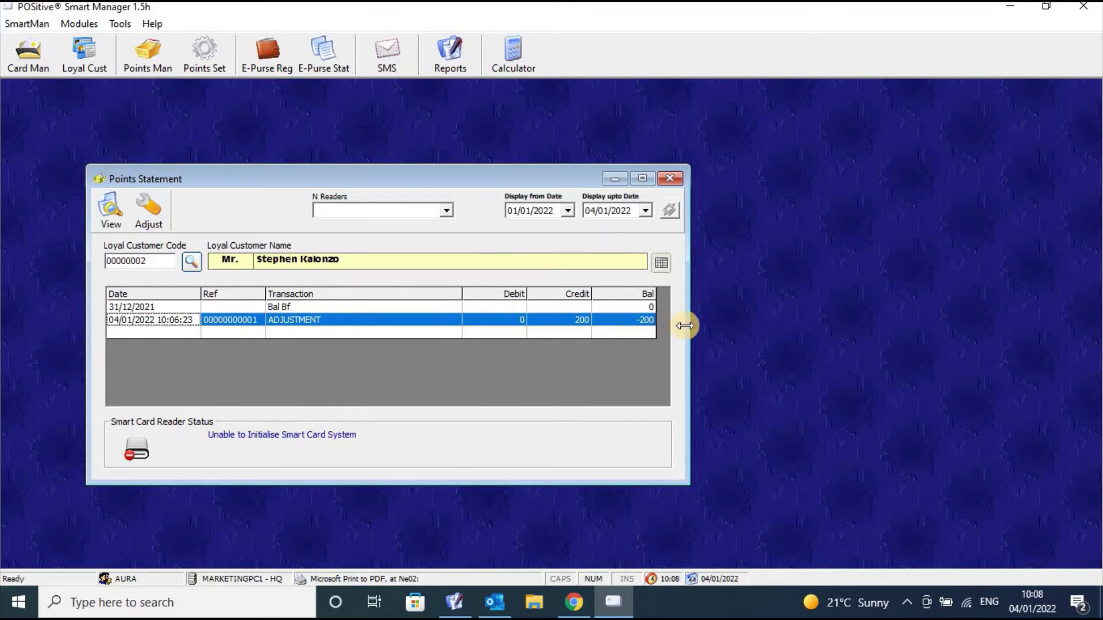
drag(685, 326, 808, 319)
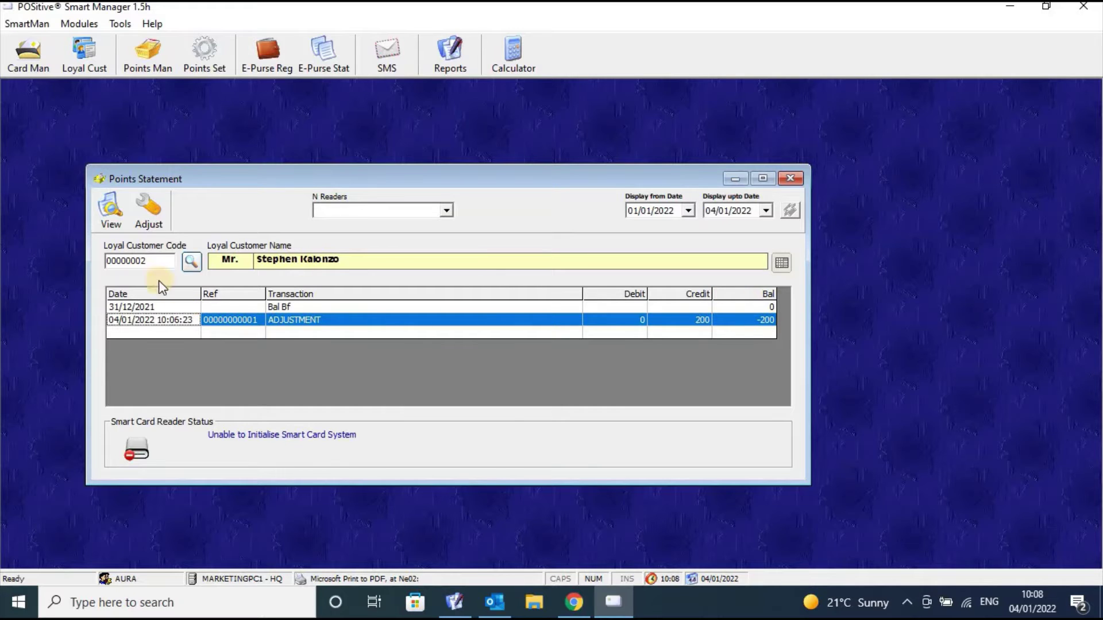
Adjust the customer's loyalty points with the Reduce activity and a value of 200, and save the adjustment
click(149, 205)
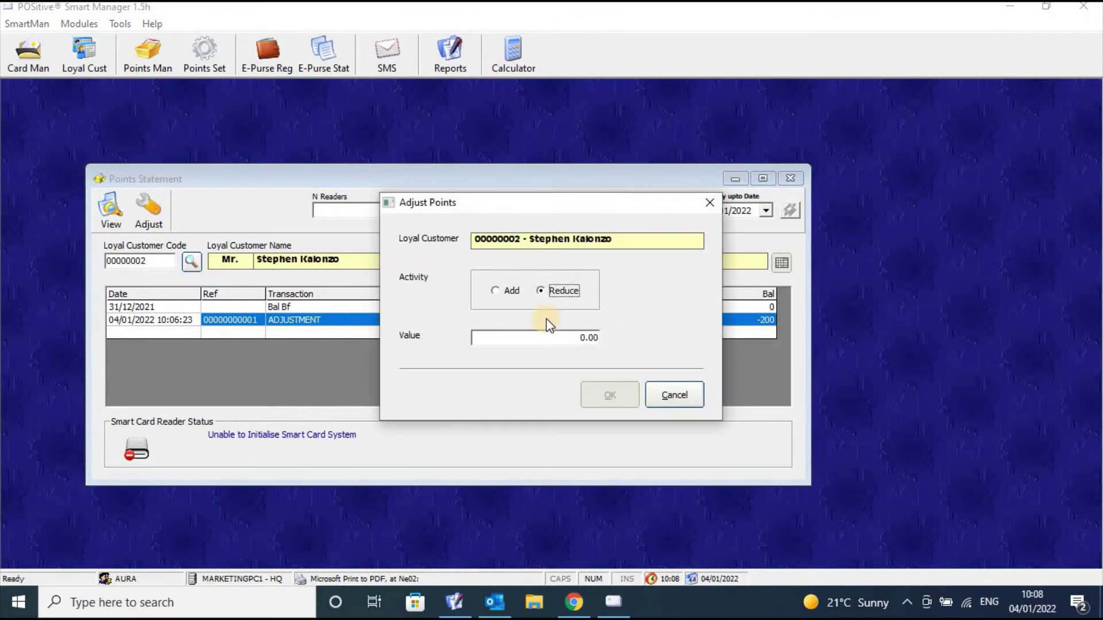
click(563, 291)
click(495, 291)
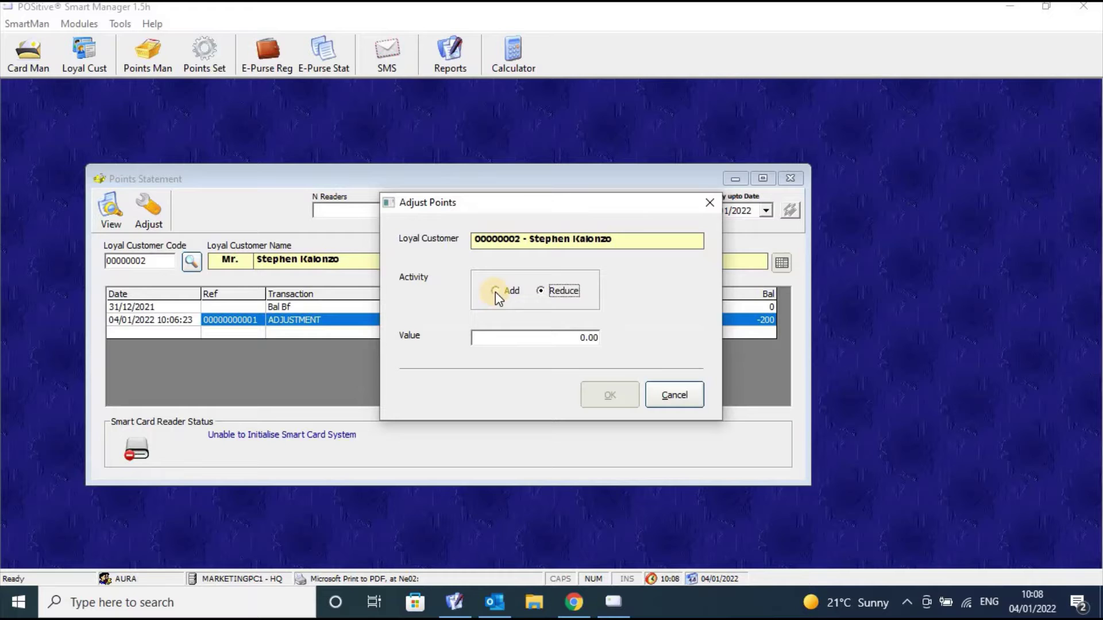
click(567, 294)
click(506, 290)
click(550, 290)
click(569, 337)
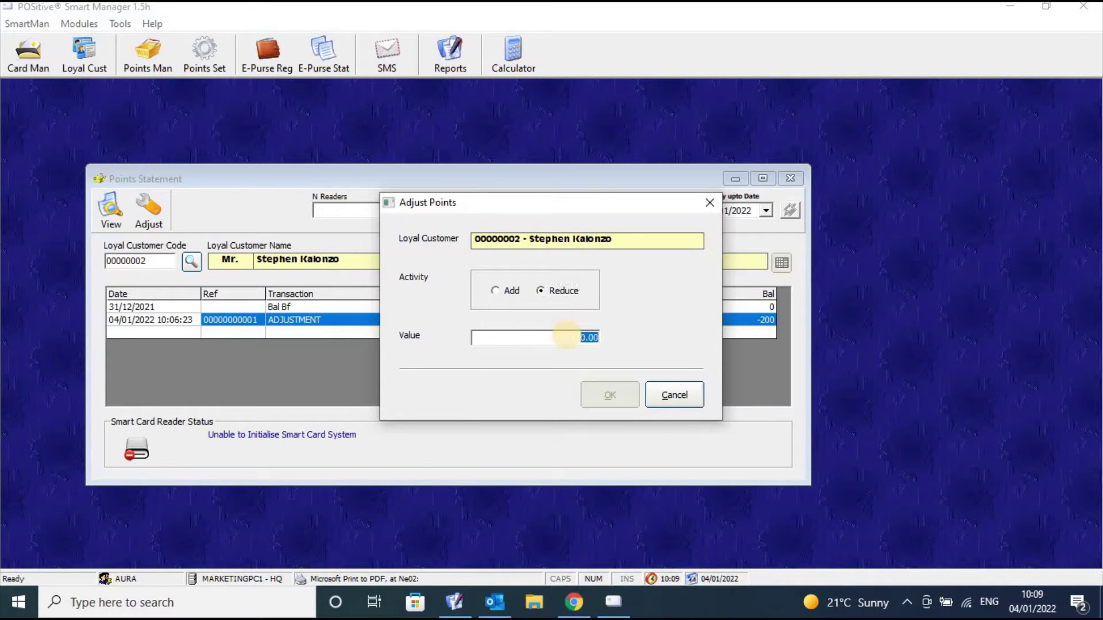
text(2)
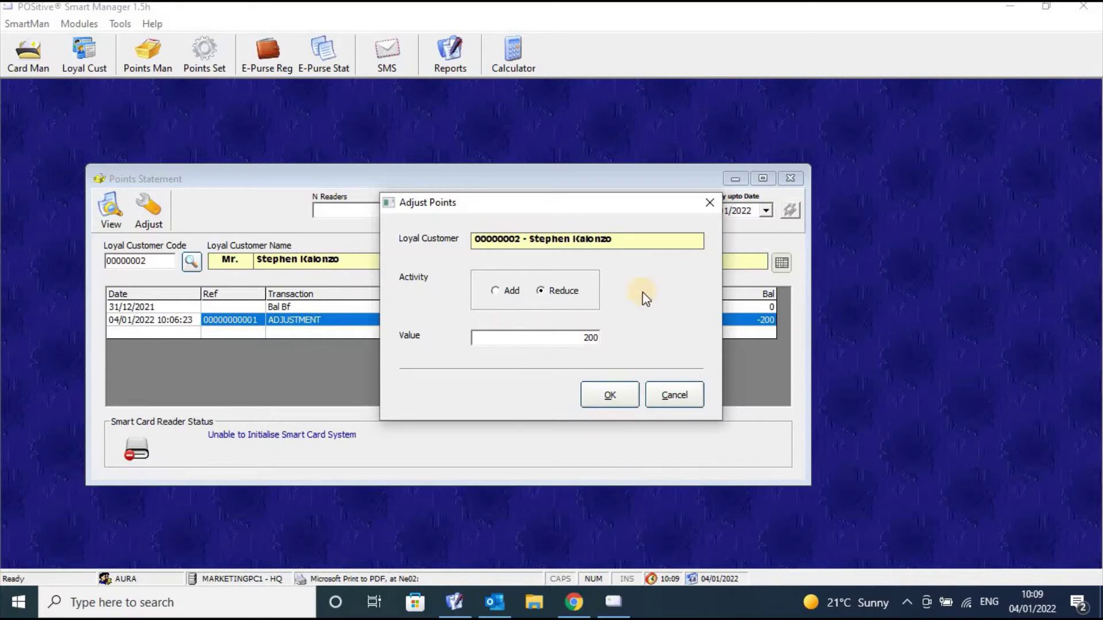
click(613, 396)
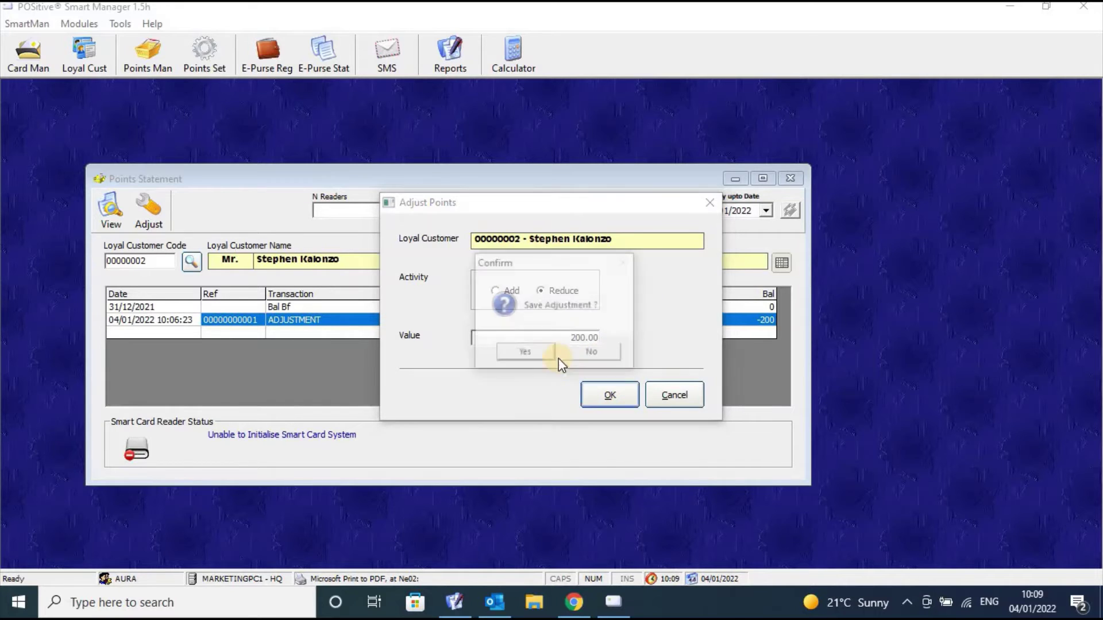
click(535, 353)
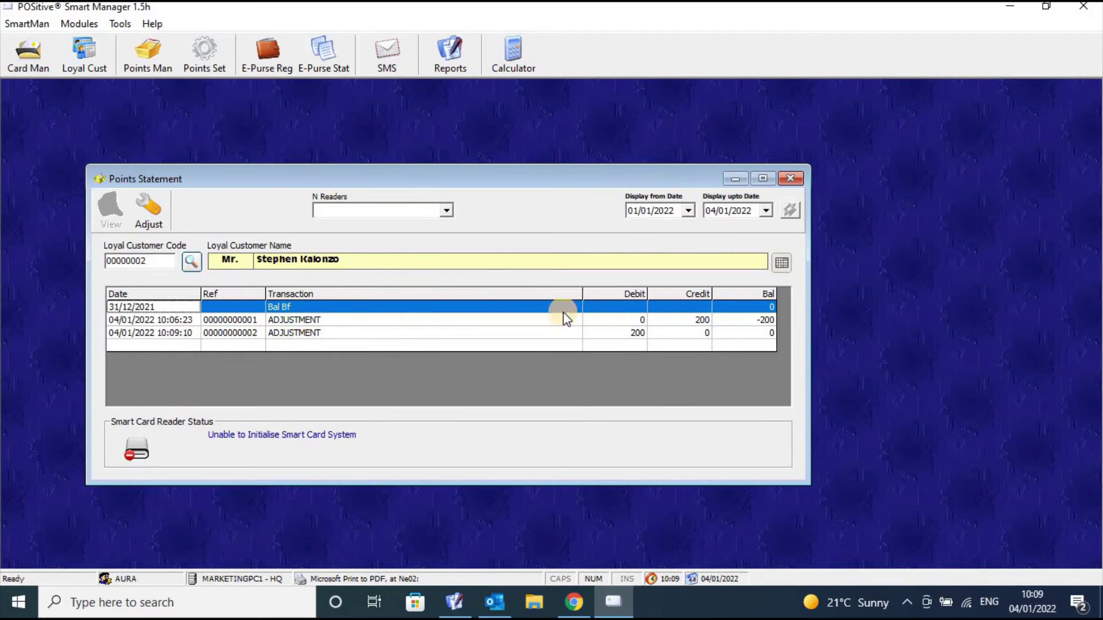
Compare the debit and credit entries of the two adjustments in the points statement and close it
click(629, 319)
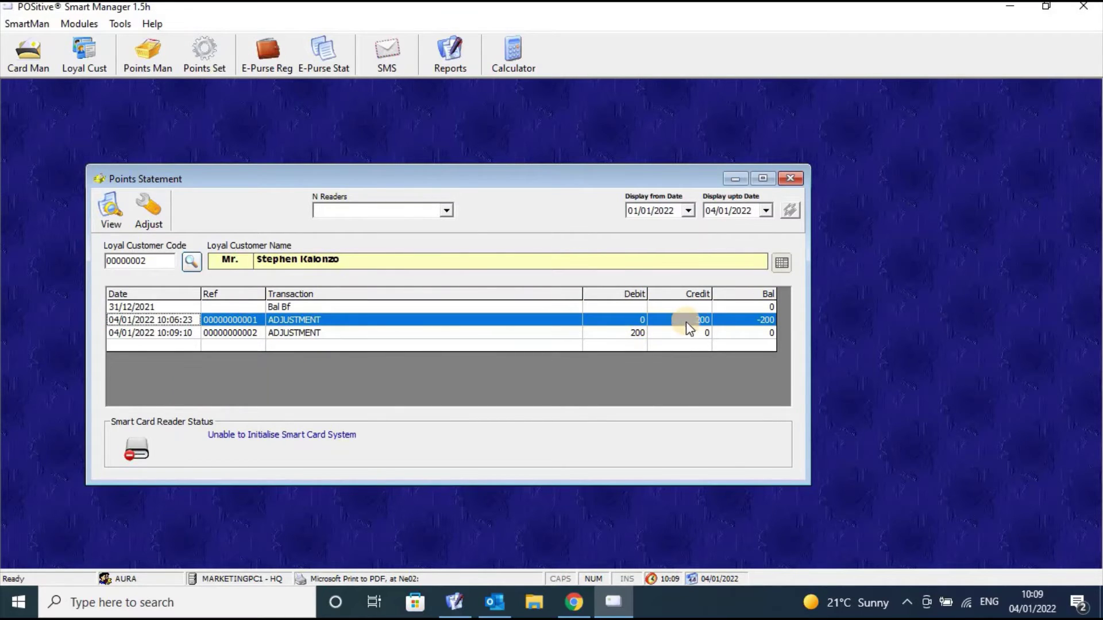
click(636, 336)
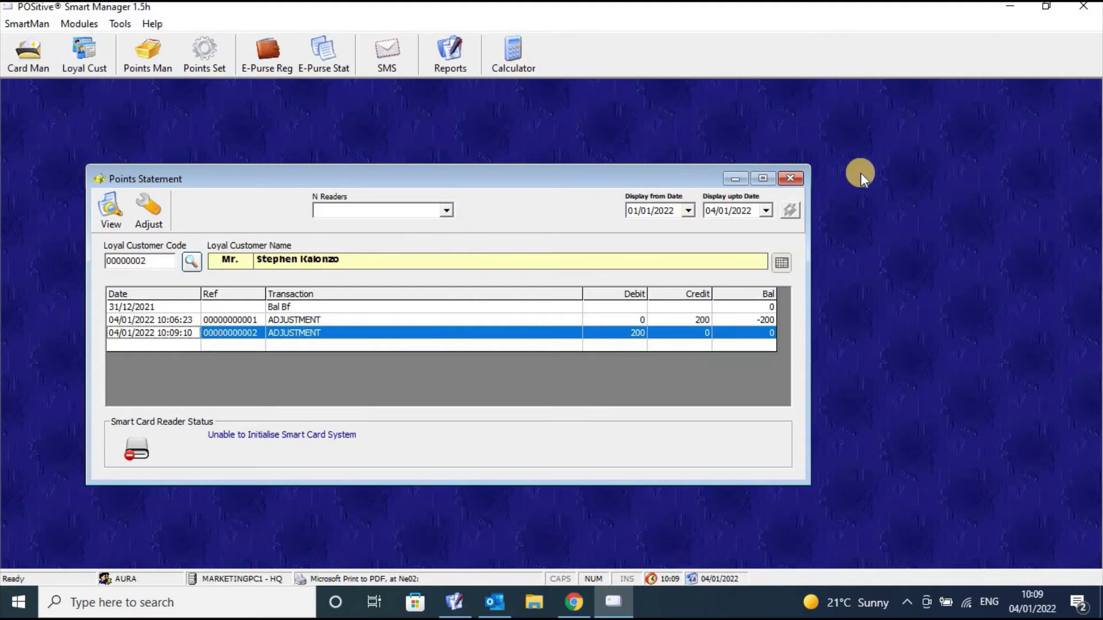
click(790, 178)
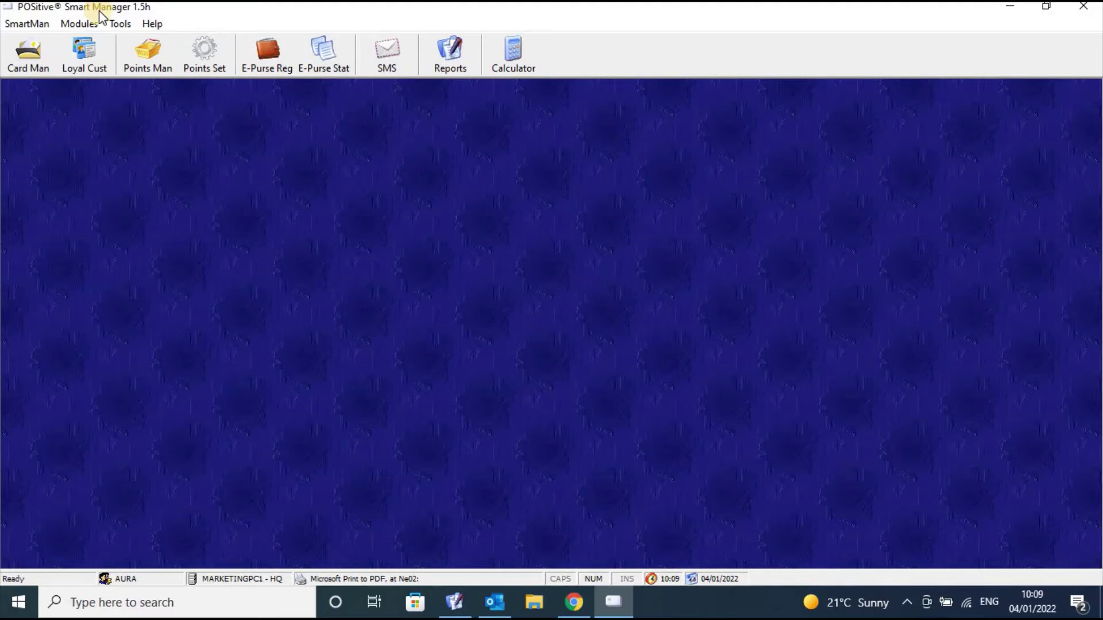
Open the points settings and review the basic earning, birthday, date and time promotion, redeeming items and itemised exceptions settings
click(202, 62)
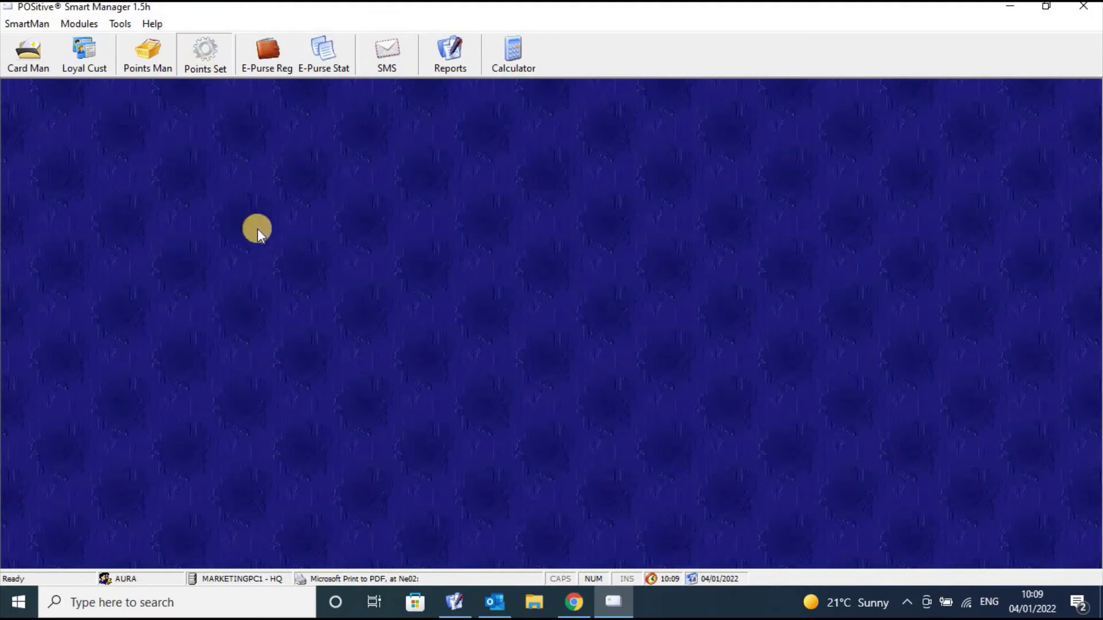
drag(258, 195, 423, 138)
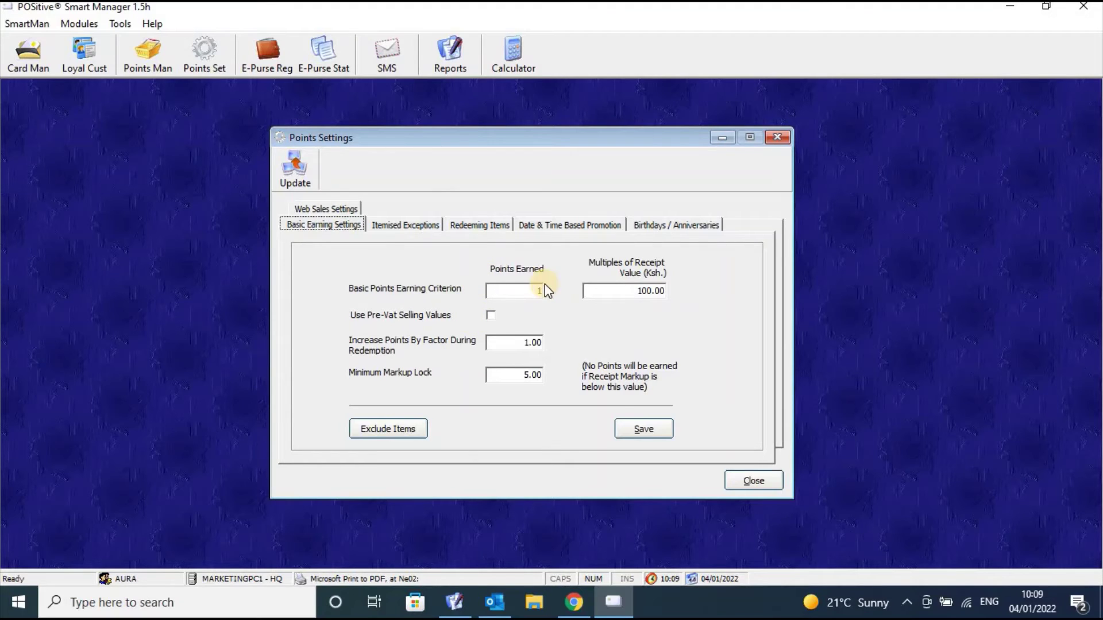
click(642, 226)
click(605, 229)
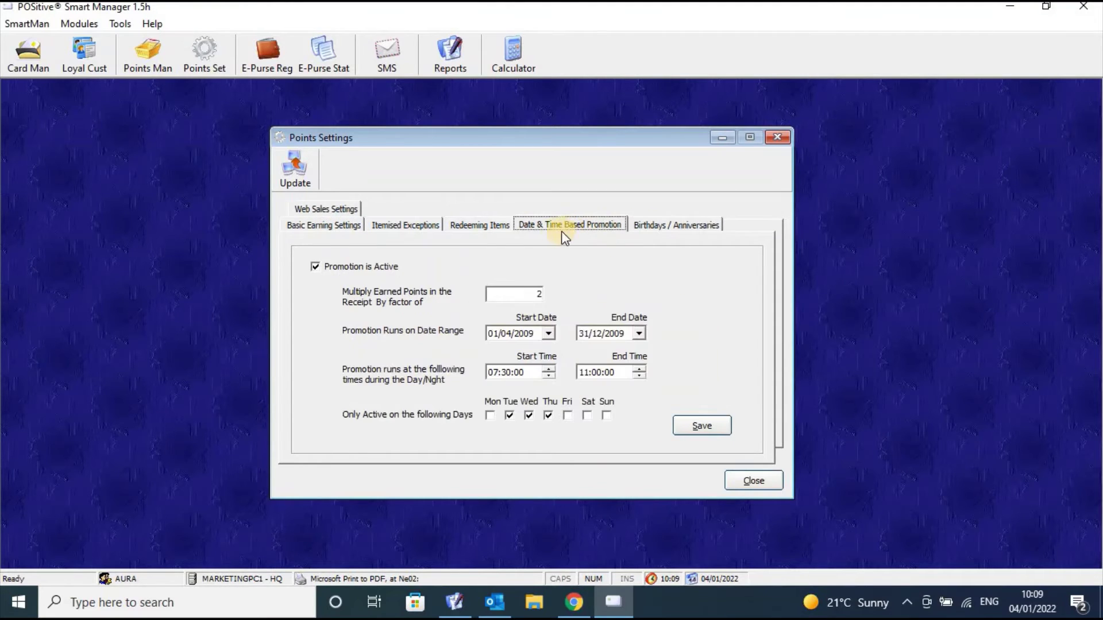
click(495, 228)
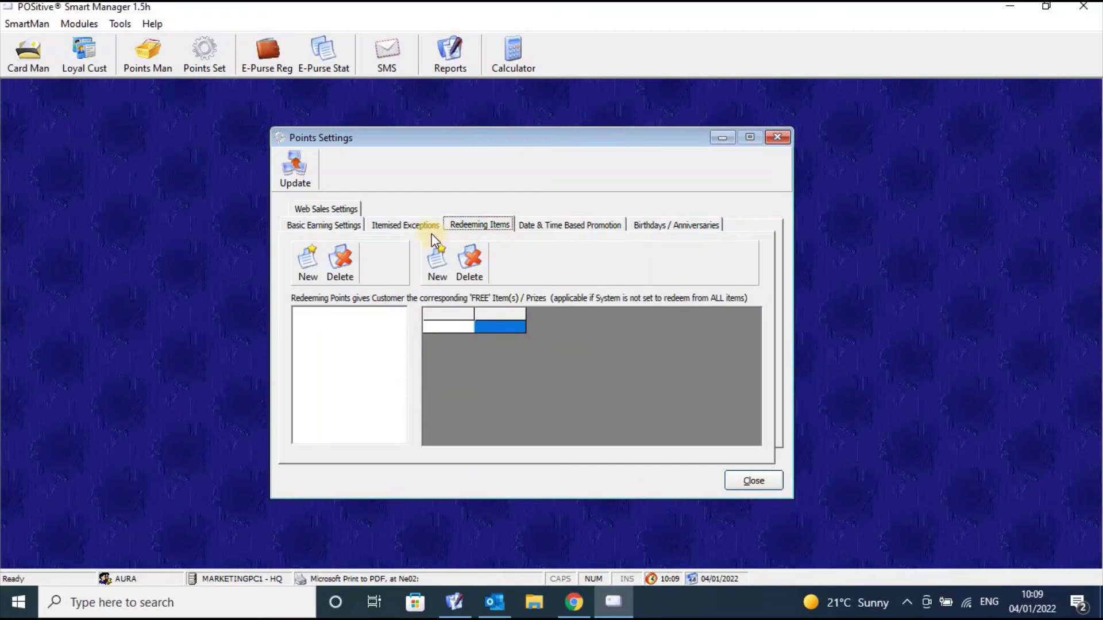
click(425, 230)
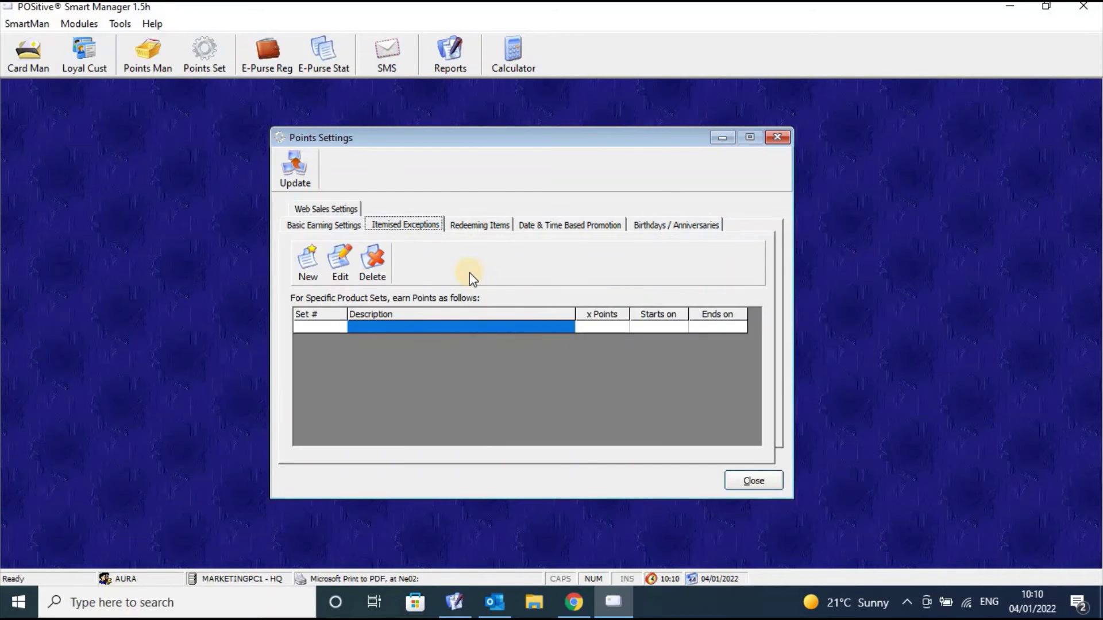
Review the basic earning settings again, followed by the itemised exceptions and redeeming items settings
click(342, 225)
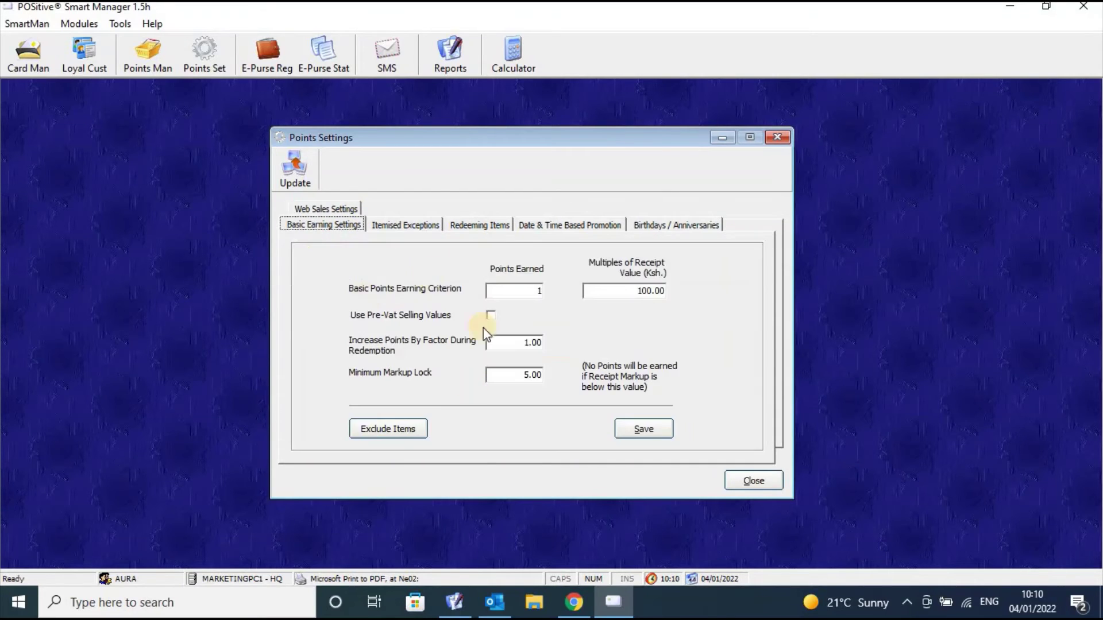
click(398, 223)
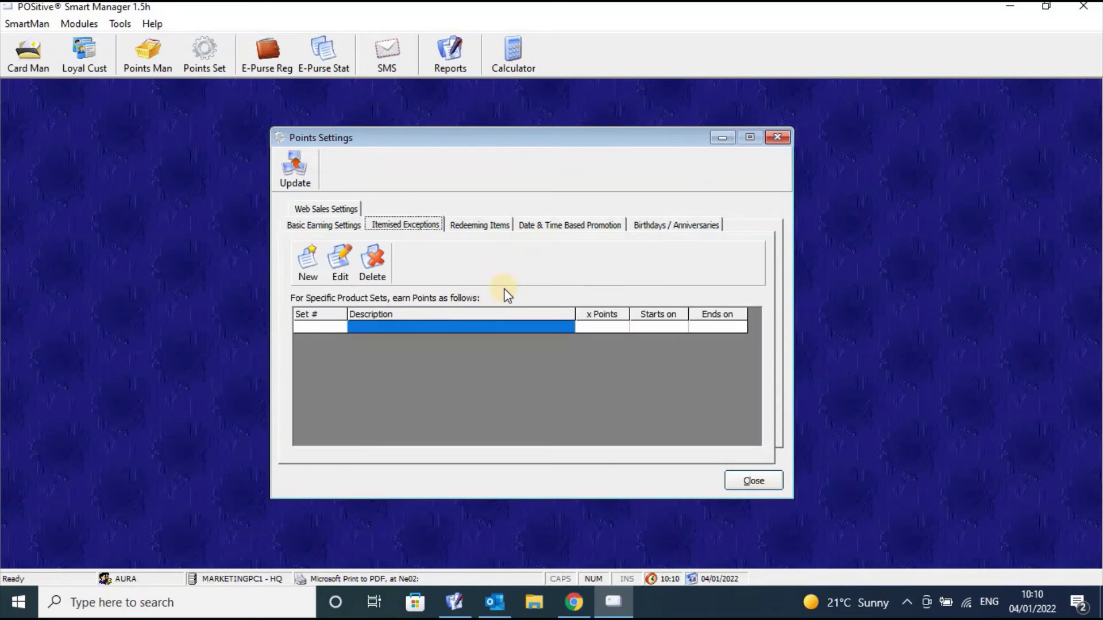
click(487, 229)
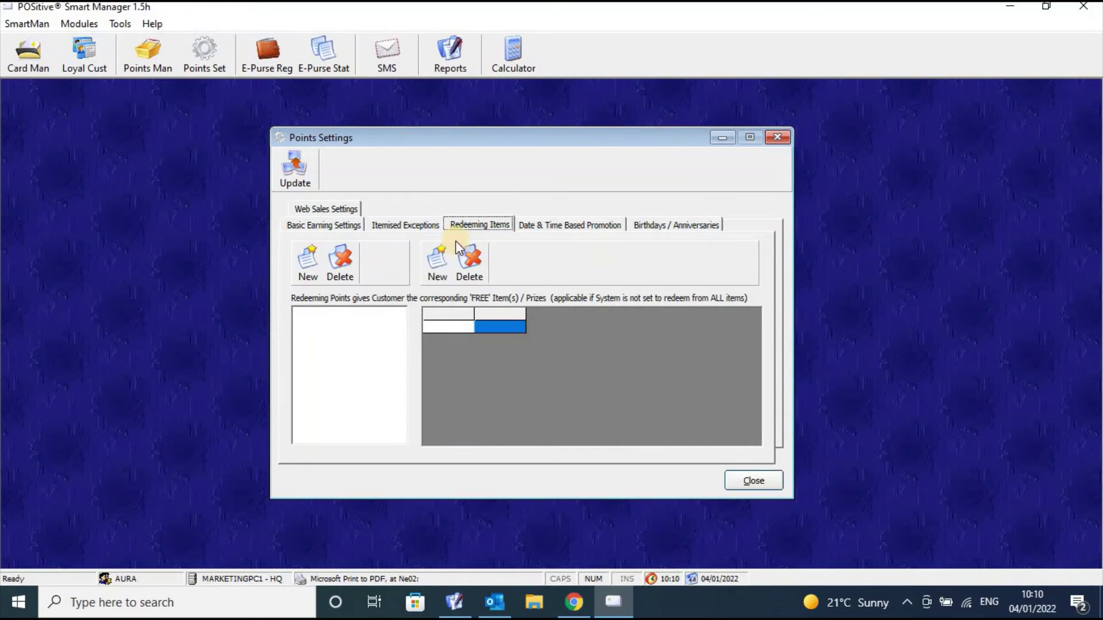
Examine the form for adding a smart item set under the itemised exceptions and close it without saving
click(426, 224)
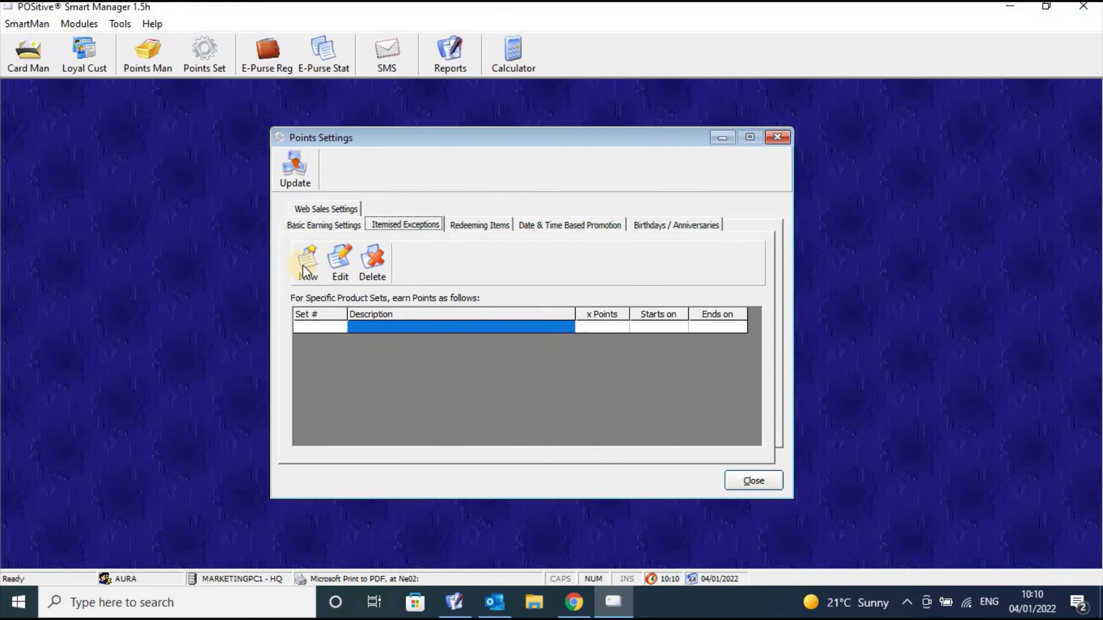
click(305, 263)
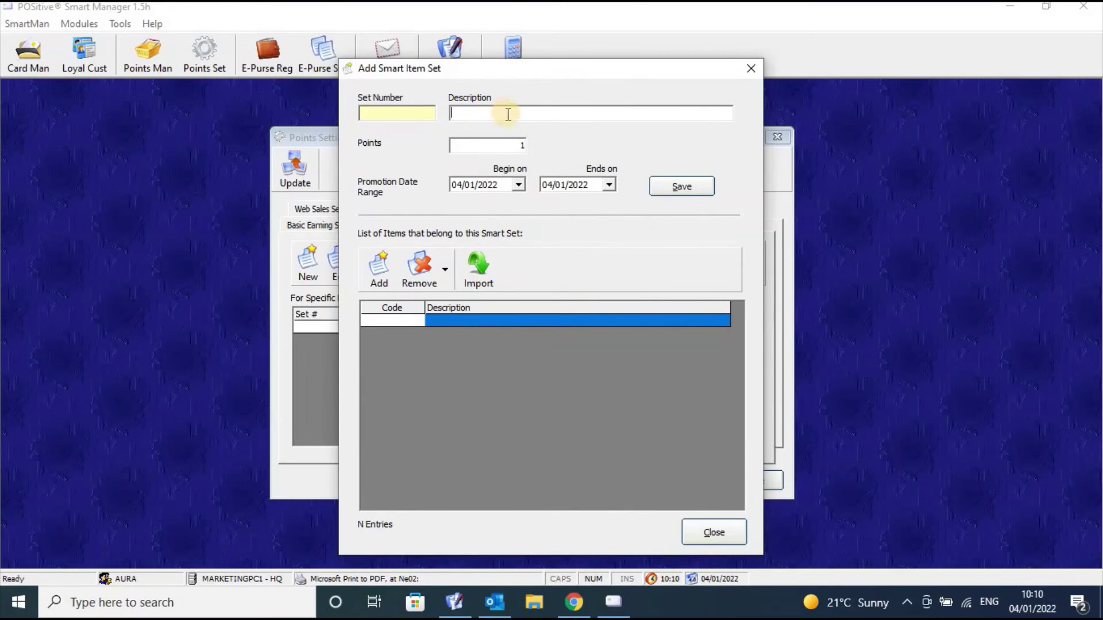
text(ka)
click(751, 71)
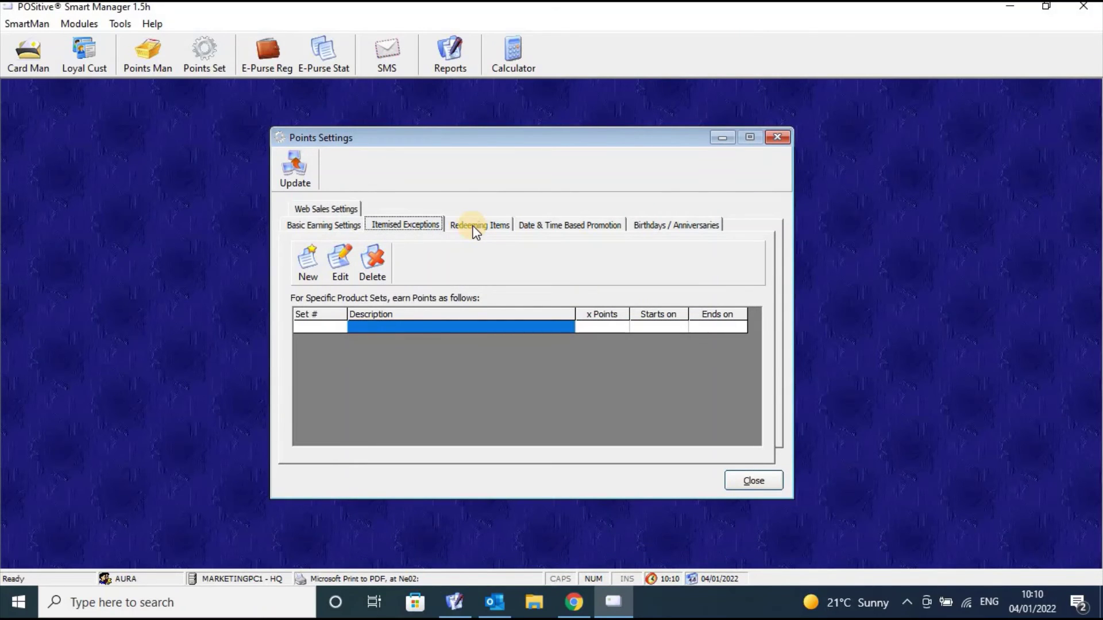
Examine the form for adding a redeeming points value under the redeeming items and dismiss it without entering a value
click(475, 227)
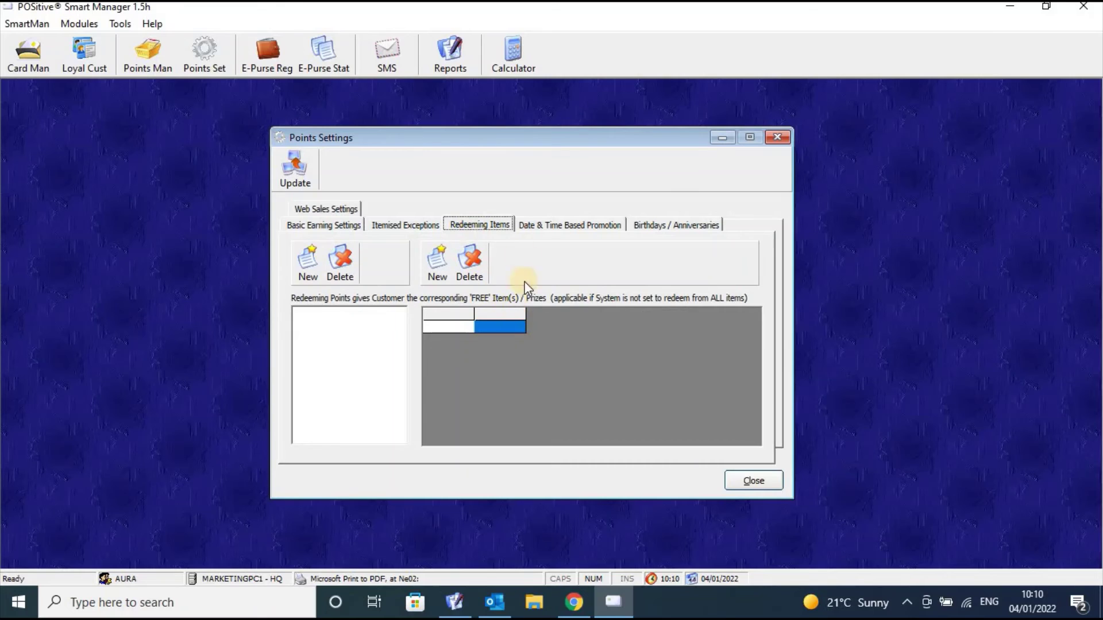
click(306, 260)
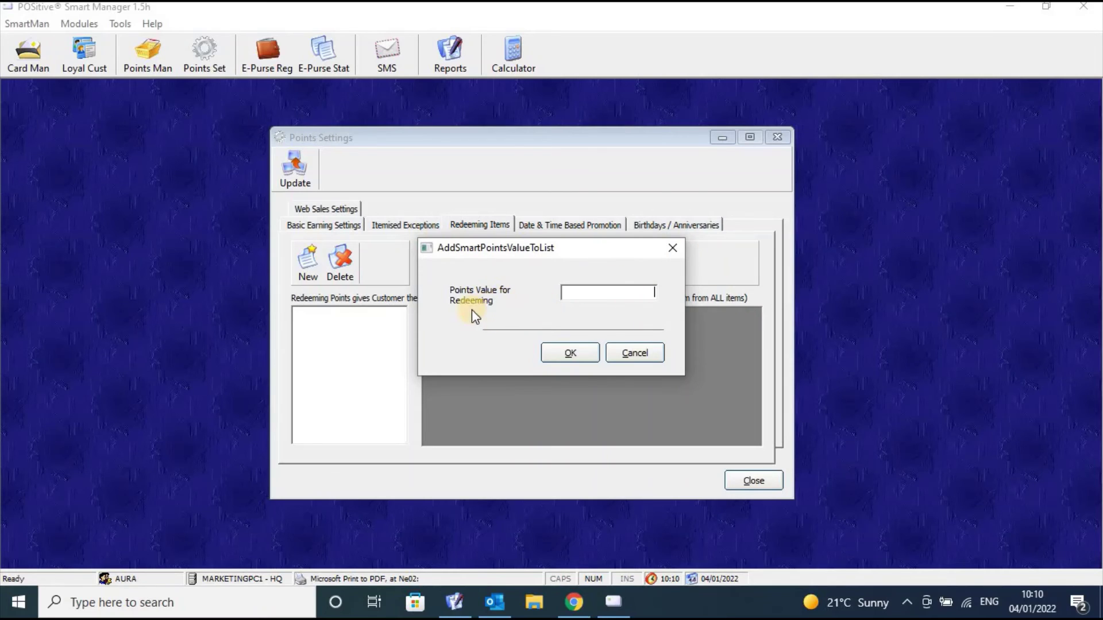
click(677, 250)
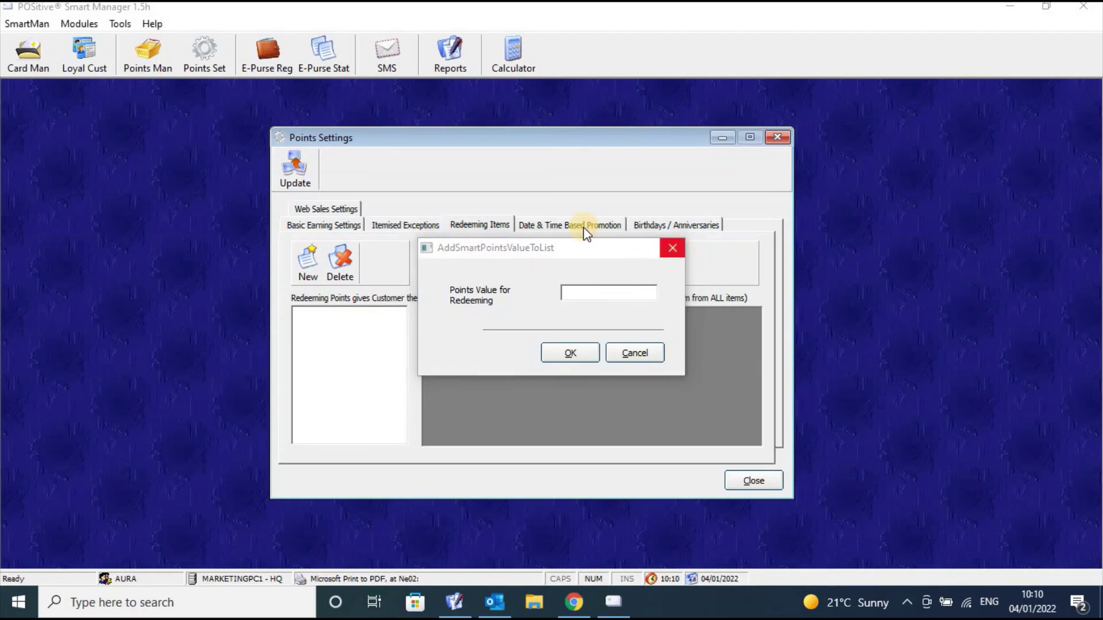
Review the date and time based promotion and the birthday and anniversary credit note settings, and close the points settings
click(584, 227)
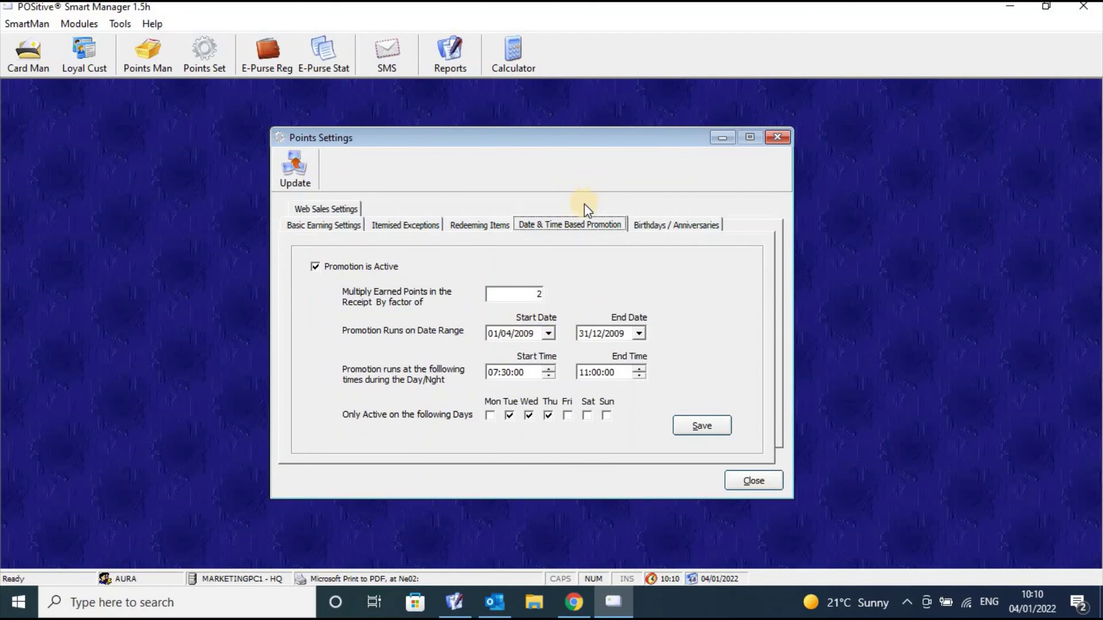
click(682, 229)
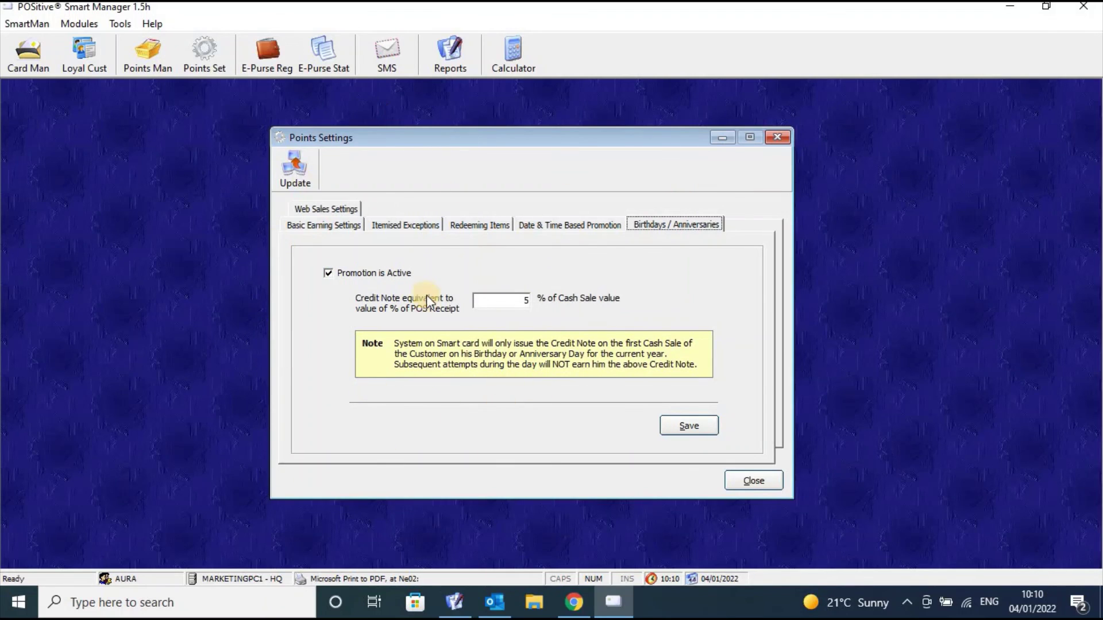
click(778, 137)
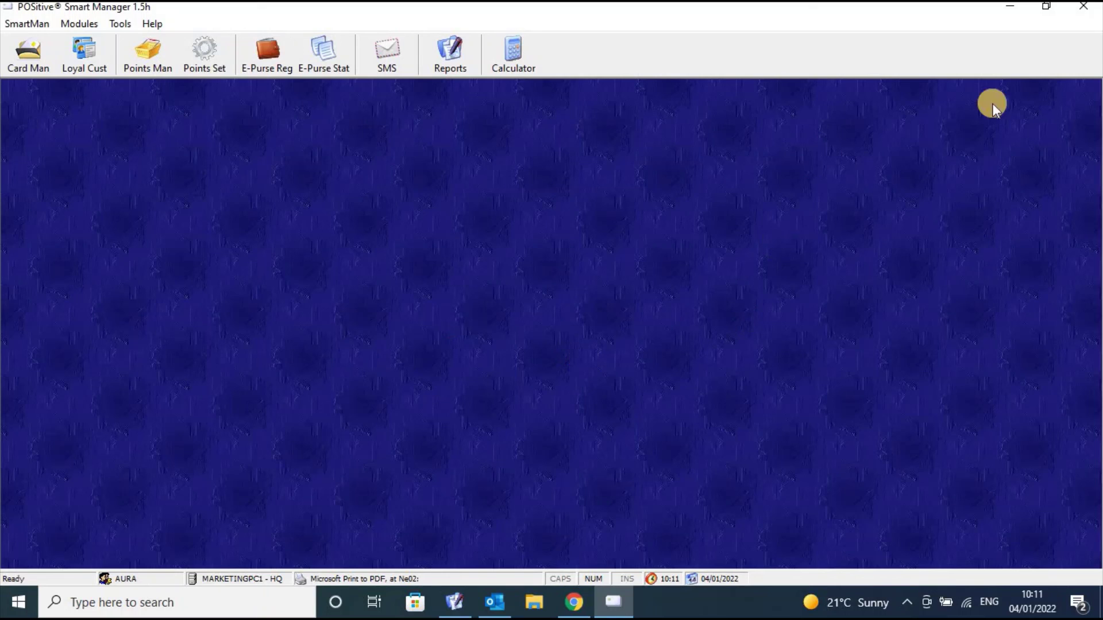
Exit POSitive Smart Manager and the POSitive ERP Unified Client
click(1084, 13)
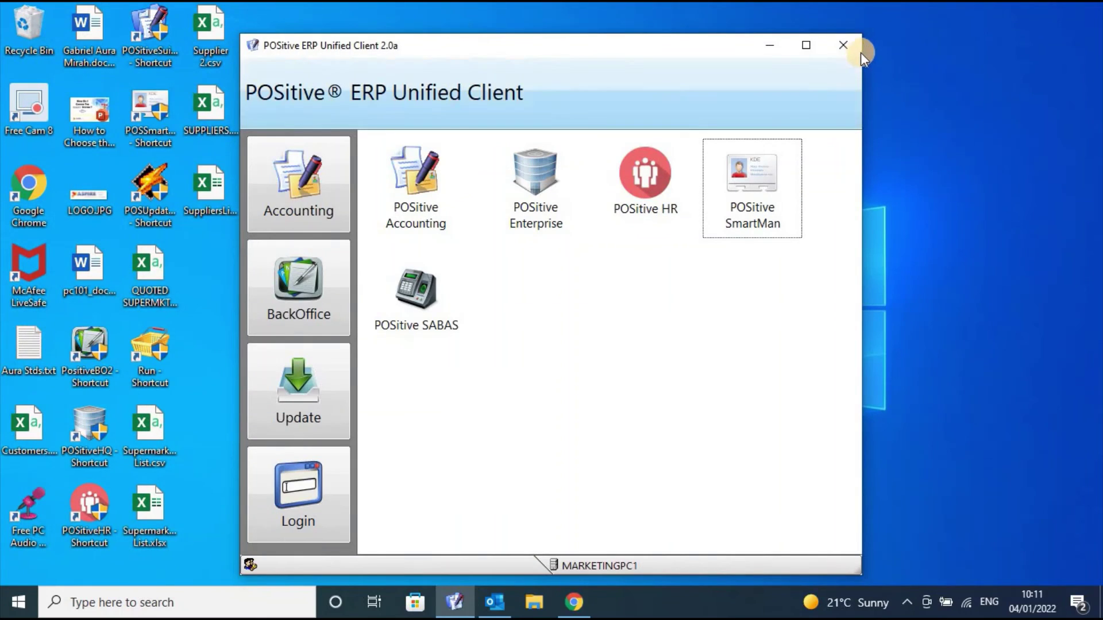
click(845, 47)
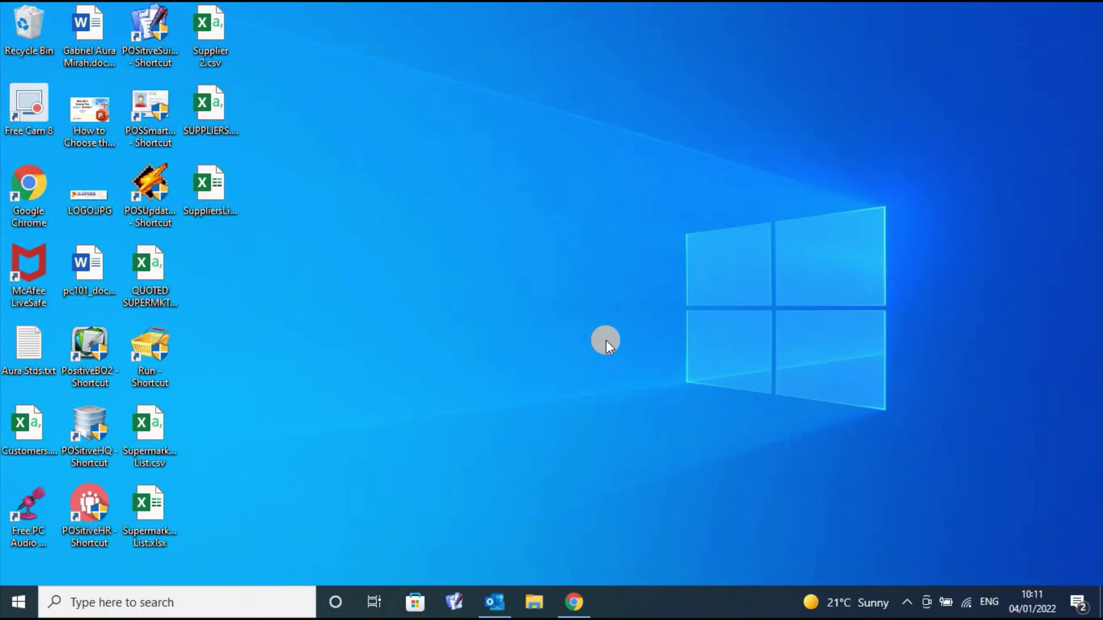